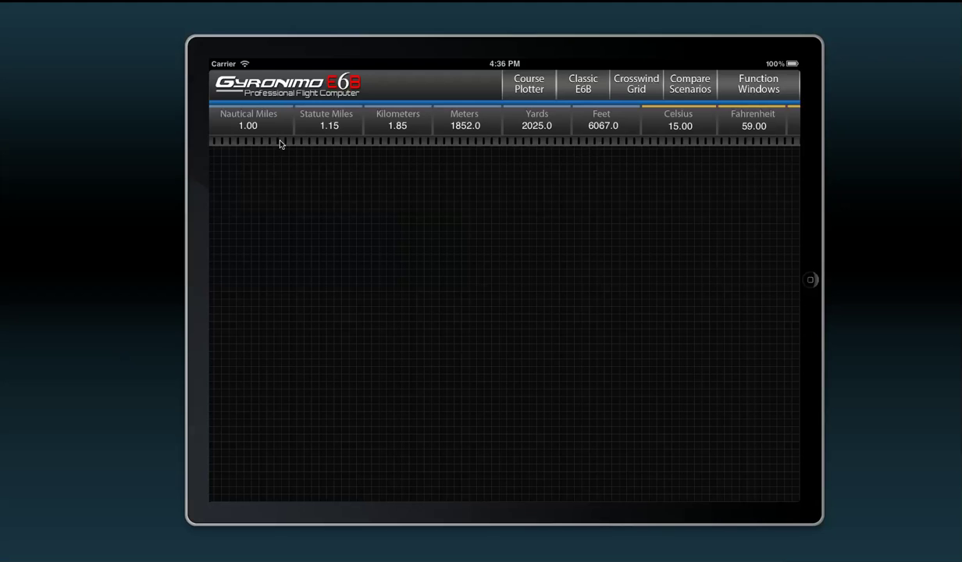
- Convert 5 nautical miles in the unit conversion strip
{"action": "left_click_drag", "start_coordinate": [281, 144], "coordinate": [429, 142]}
{"action": "mouse_move", "coordinate": [515, 142]}
{"action": "left_mouse_down"}
{"action": "mouse_move", "coordinate": [341, 143]}
{"action": "mouse_move", "coordinate": [530, 141]}
{"action": "left_mouse_up"}
{"action": "left_click", "coordinate": [248, 125]}
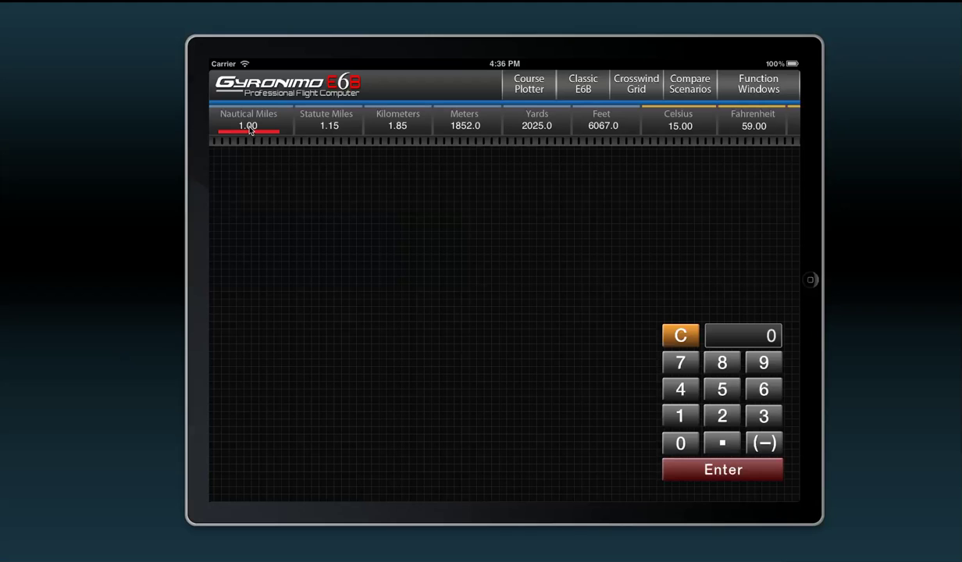
{"action": "left_click", "coordinate": [723, 398]}
{"action": "left_click", "coordinate": [705, 472]}
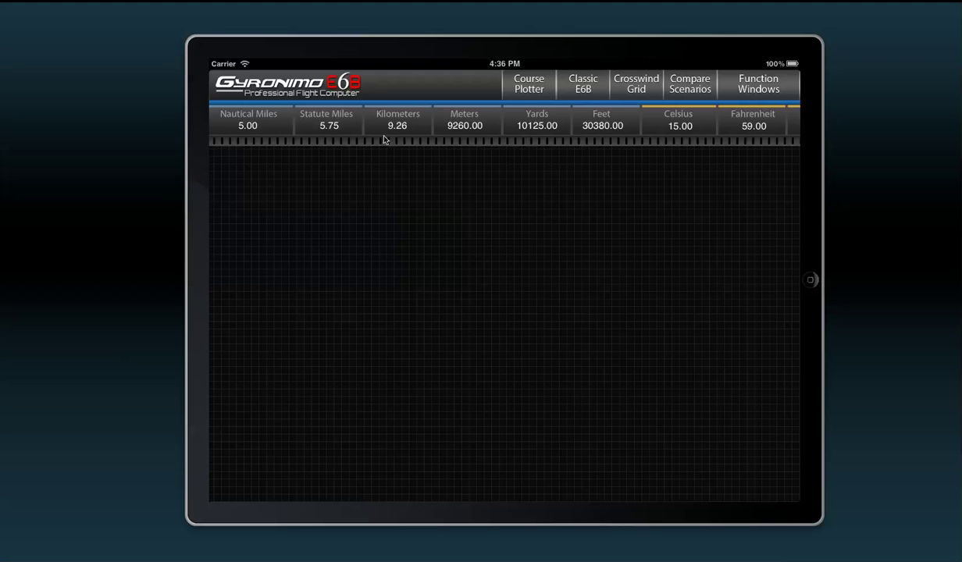
- Look through the remaining unit conversions in the strip, including fuel, and return to the distance units
{"action": "left_click_drag", "start_coordinate": [639, 143], "coordinate": [400, 138]}
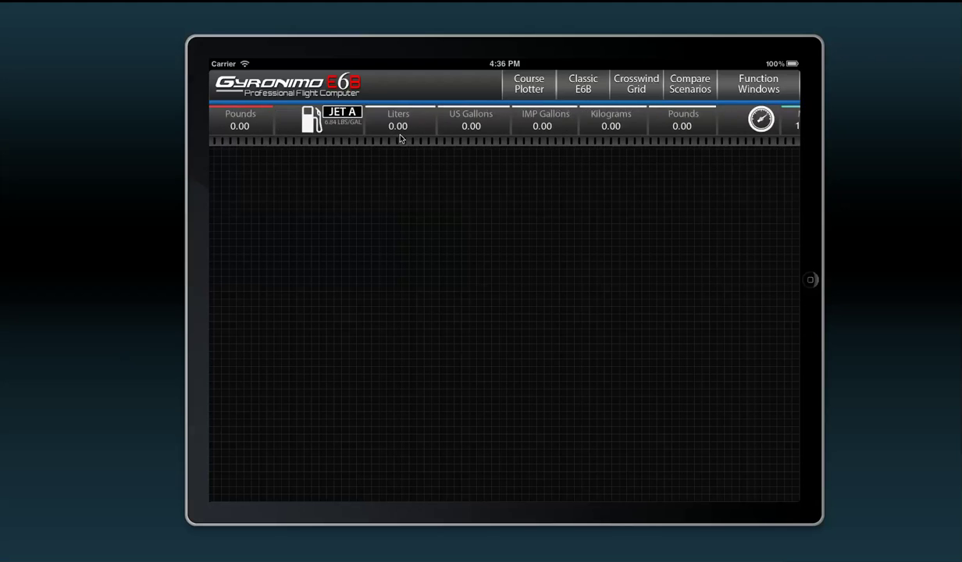
{"action": "left_click_drag", "start_coordinate": [344, 144], "coordinate": [304, 140]}
{"action": "left_click_drag", "start_coordinate": [370, 146], "coordinate": [596, 160]}
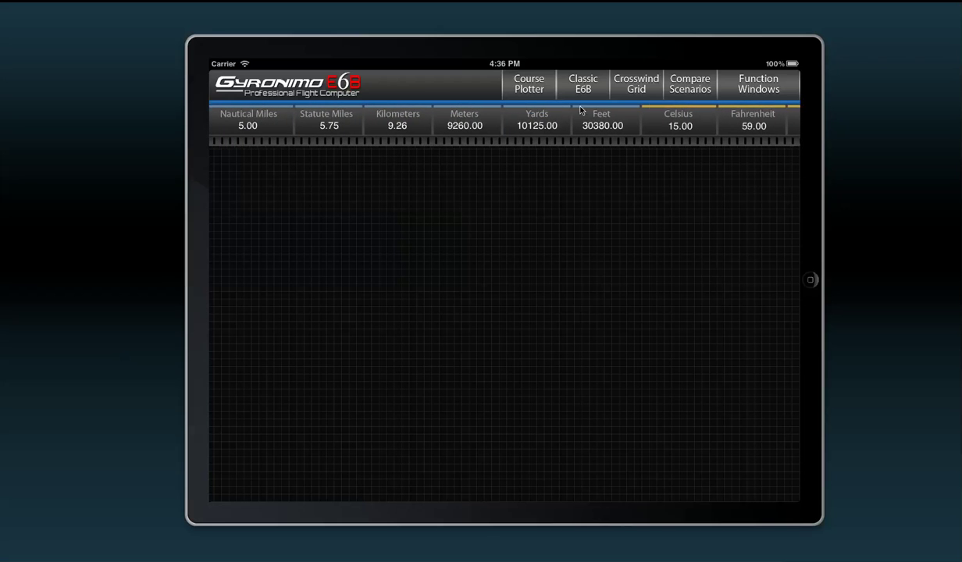
- Open the Time, Speed, Distance, True Airspeed and MACH / LSS function windows, moving the last two apart
{"action": "left_click", "coordinate": [750, 92]}
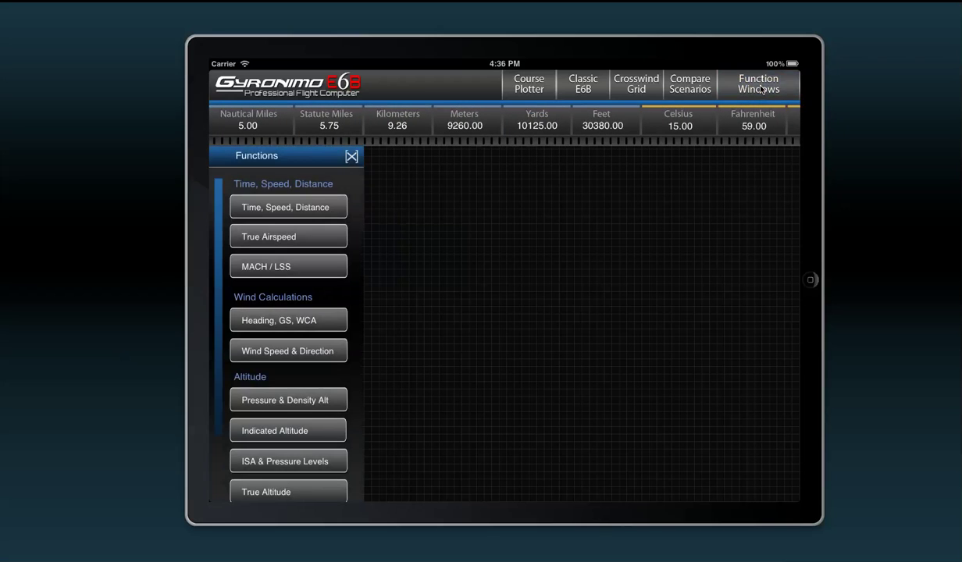
{"action": "left_click", "coordinate": [262, 207]}
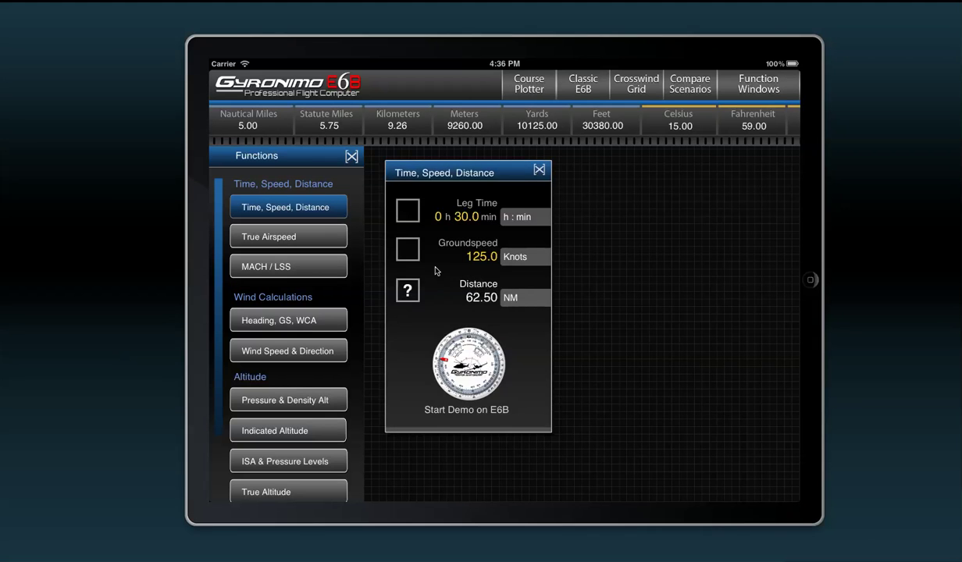
{"action": "left_click", "coordinate": [264, 236]}
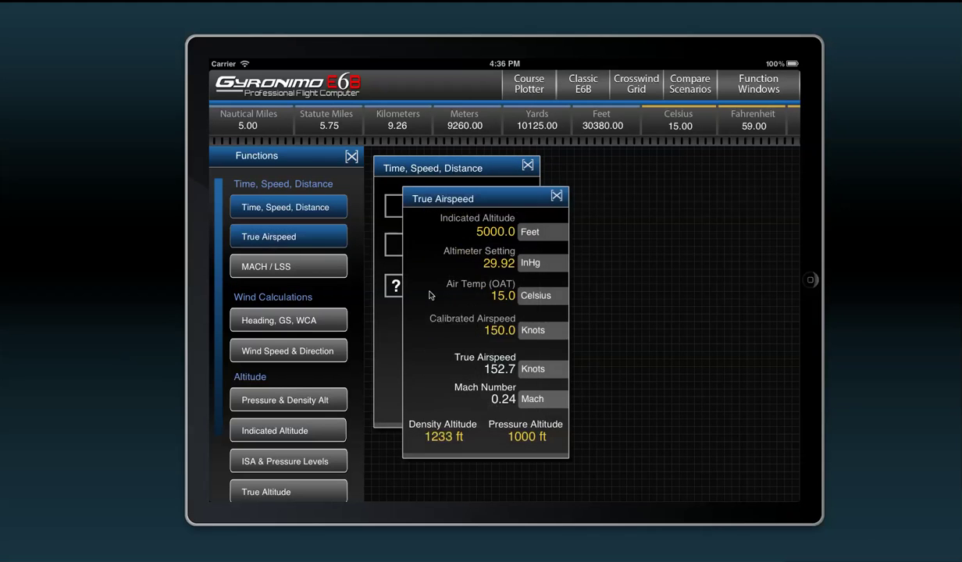
{"action": "left_click_drag", "start_coordinate": [427, 275], "coordinate": [593, 247]}
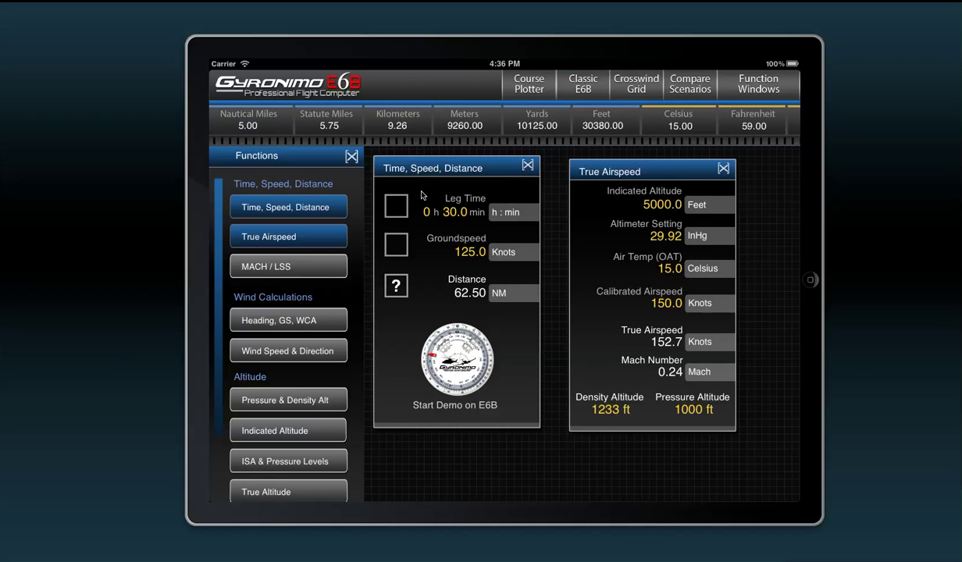
{"action": "left_click", "coordinate": [266, 266]}
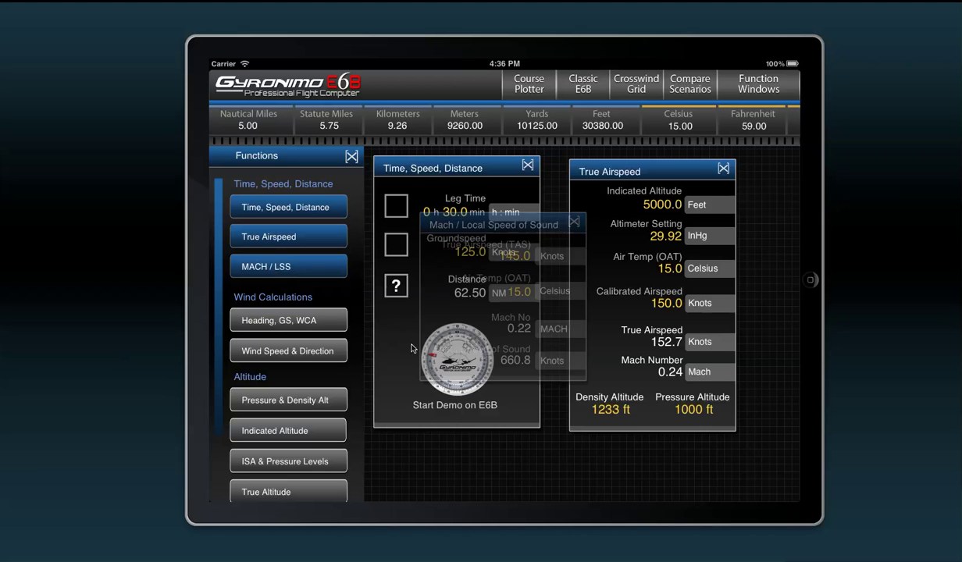
{"action": "left_click_drag", "start_coordinate": [440, 275], "coordinate": [533, 347]}
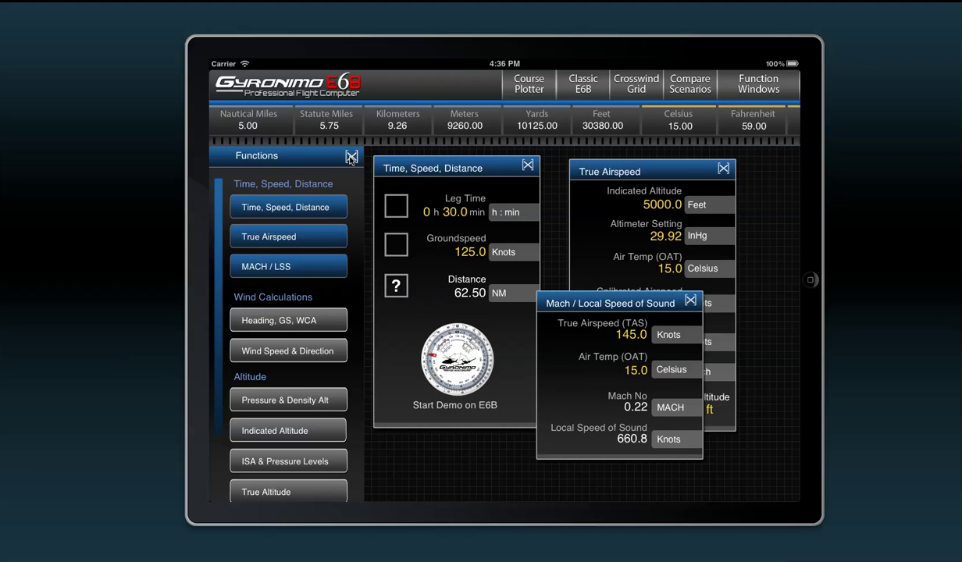
- Close the function list, arrange the three windows side by side and save the layout as scenario 1
{"action": "left_click", "coordinate": [352, 157]}
{"action": "left_click_drag", "start_coordinate": [407, 186], "coordinate": [316, 180]}
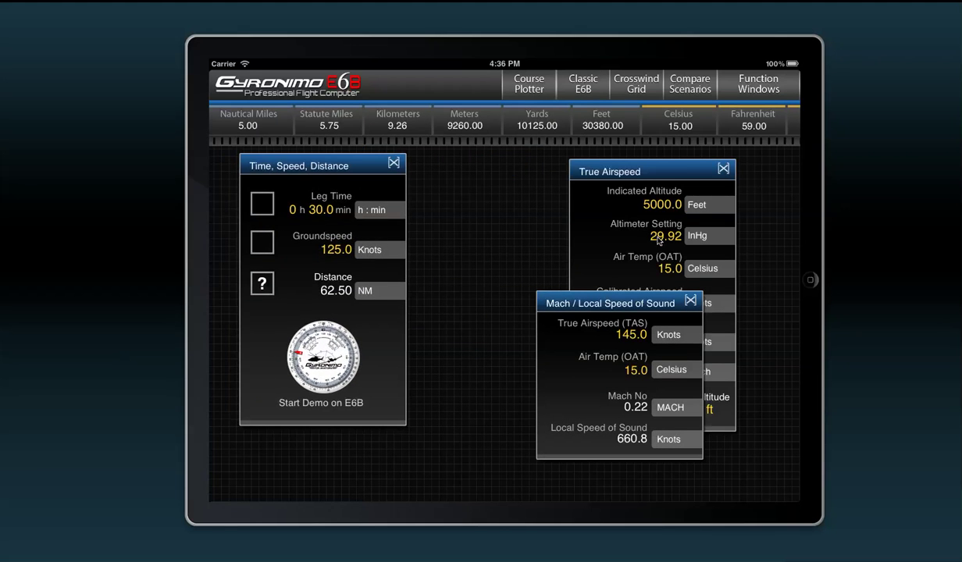
{"action": "left_click_drag", "start_coordinate": [571, 216], "coordinate": [431, 216]}
{"action": "left_click_drag", "start_coordinate": [581, 432], "coordinate": [671, 309]}
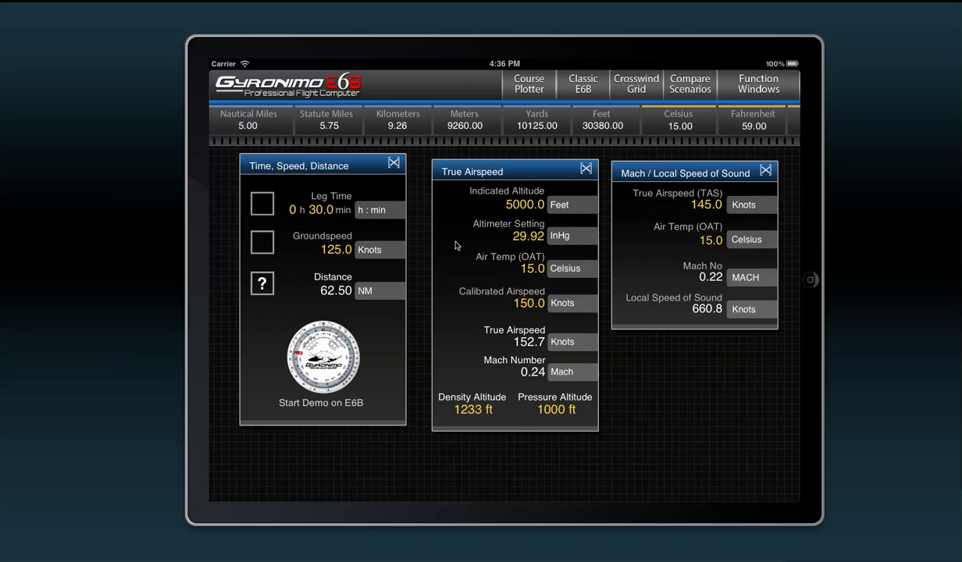
{"action": "left_click_drag", "start_coordinate": [456, 246], "coordinate": [443, 243]}
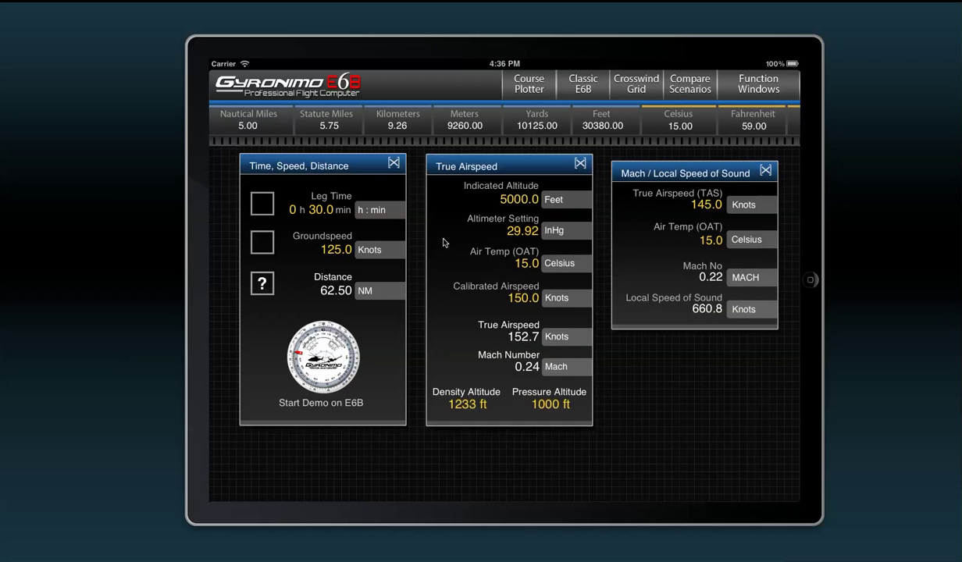
{"action": "left_click", "coordinate": [690, 87]}
{"action": "left_click", "coordinate": [350, 471]}
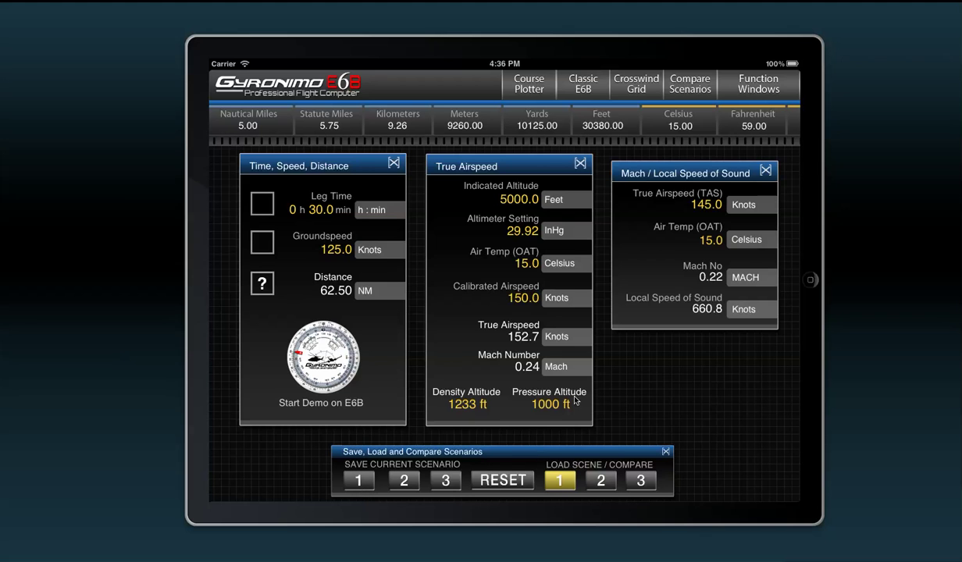
- Rearrange the windows with Mach / Local Speed of Sound between the other two and Time, Speed, Distance slightly lower
{"action": "left_click_drag", "start_coordinate": [636, 258], "coordinate": [613, 412]}
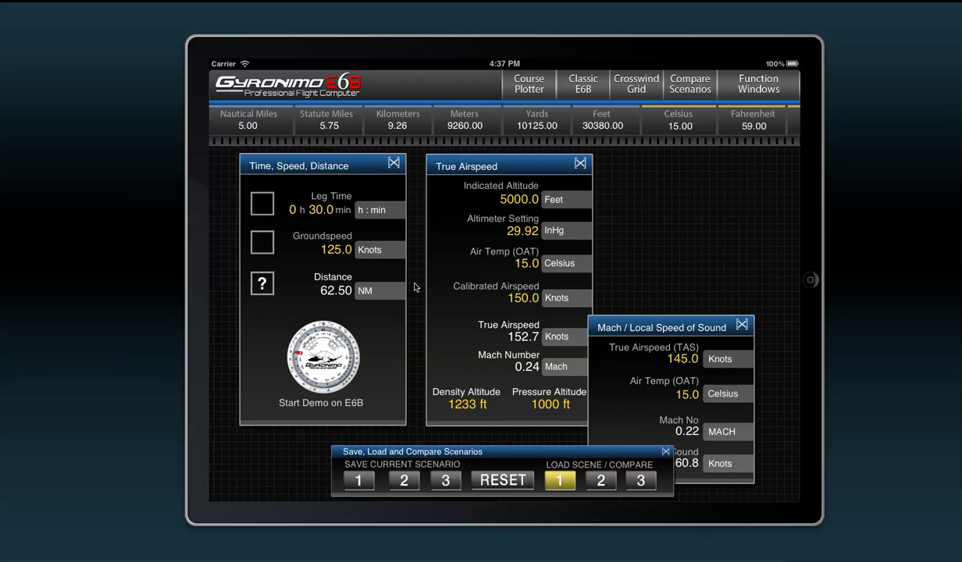
{"action": "left_click_drag", "start_coordinate": [446, 257], "coordinate": [621, 261]}
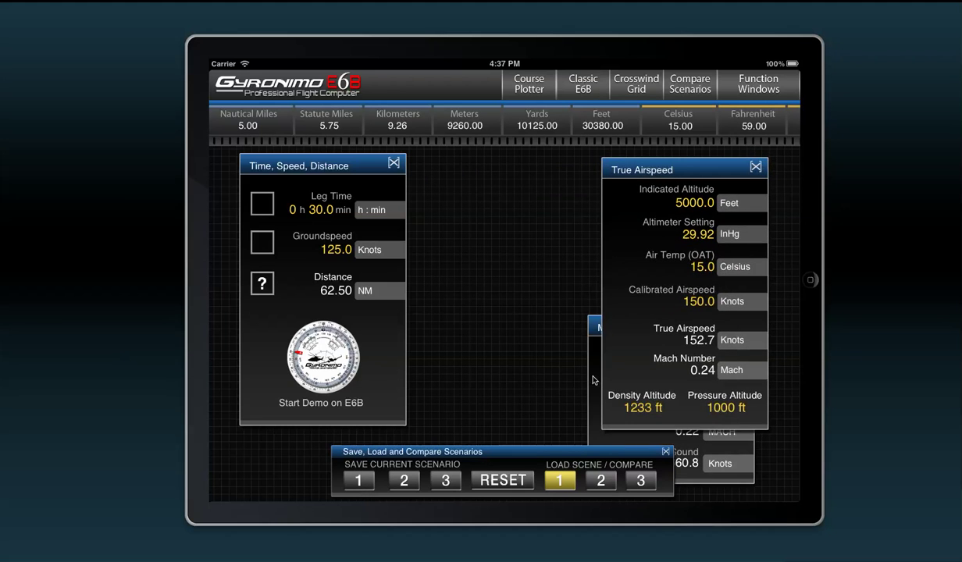
{"action": "left_click_drag", "start_coordinate": [592, 380], "coordinate": [428, 239]}
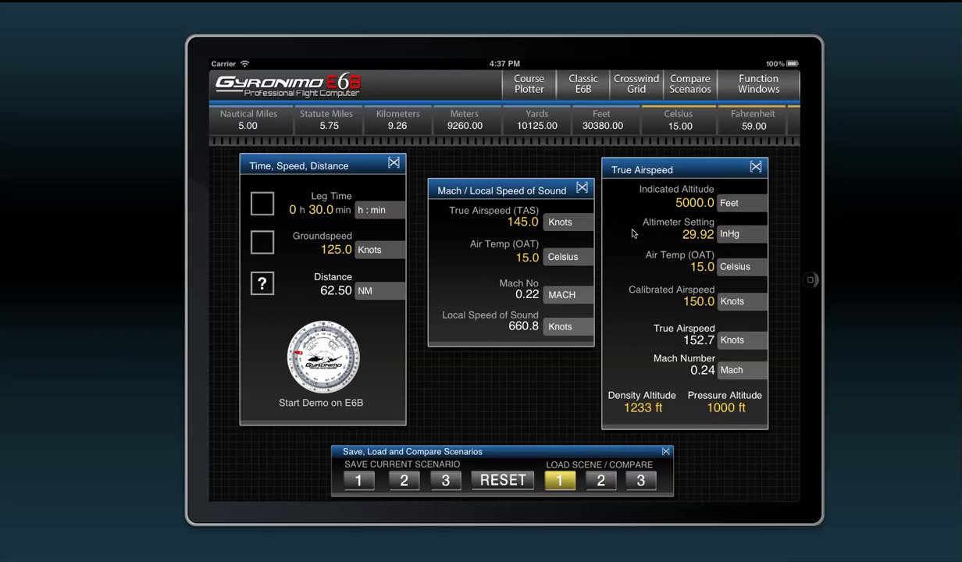
{"action": "left_click_drag", "start_coordinate": [316, 181], "coordinate": [318, 289]}
- Set the groundspeed in Time, Speed, Distance to 200 knots and save the current setup as scenario 2
{"action": "left_click", "coordinate": [320, 290]}
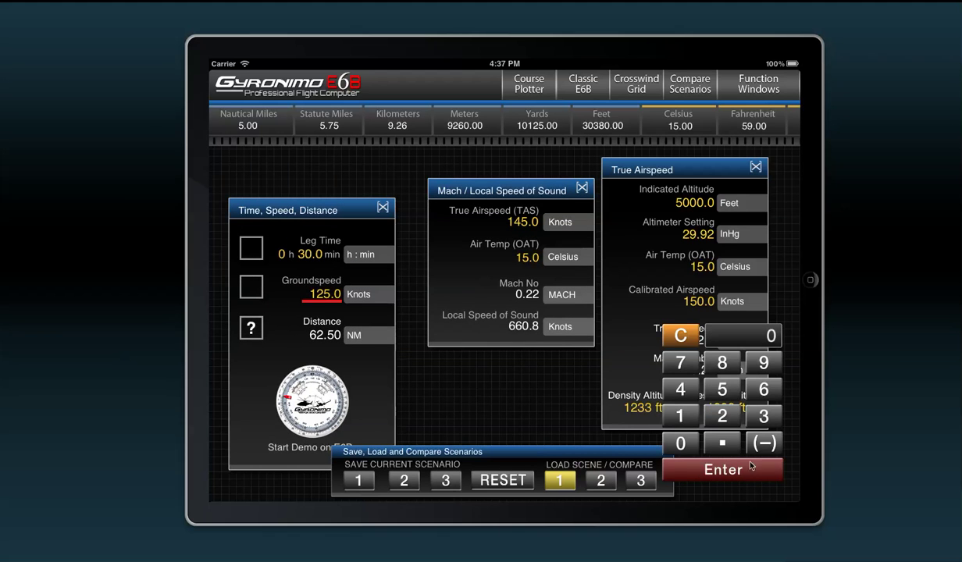
{"action": "left_click", "coordinate": [695, 399]}
{"action": "left_click", "coordinate": [654, 425]}
{"action": "left_click", "coordinate": [654, 425]}
{"action": "left_click", "coordinate": [697, 460]}
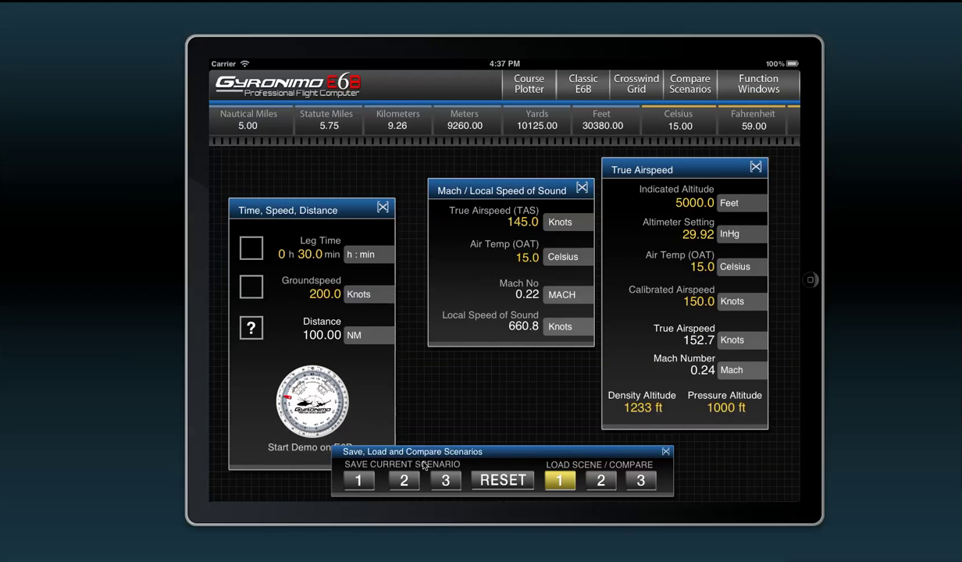
{"action": "left_click", "coordinate": [403, 480]}
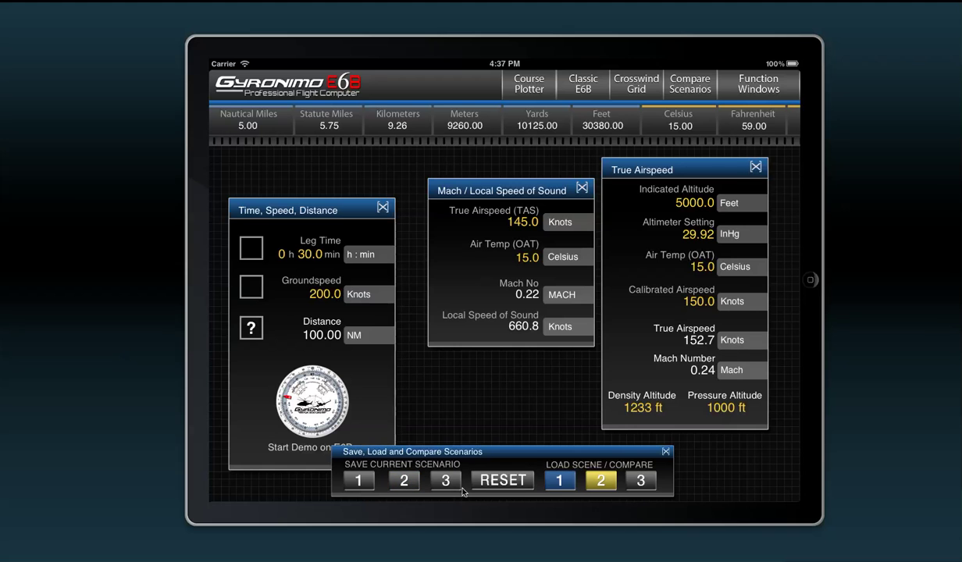
- Compare the saved scenarios by loading 1, 2 and 1 again
{"action": "left_click", "coordinate": [565, 482]}
{"action": "left_click", "coordinate": [597, 483]}
{"action": "left_click", "coordinate": [569, 485]}
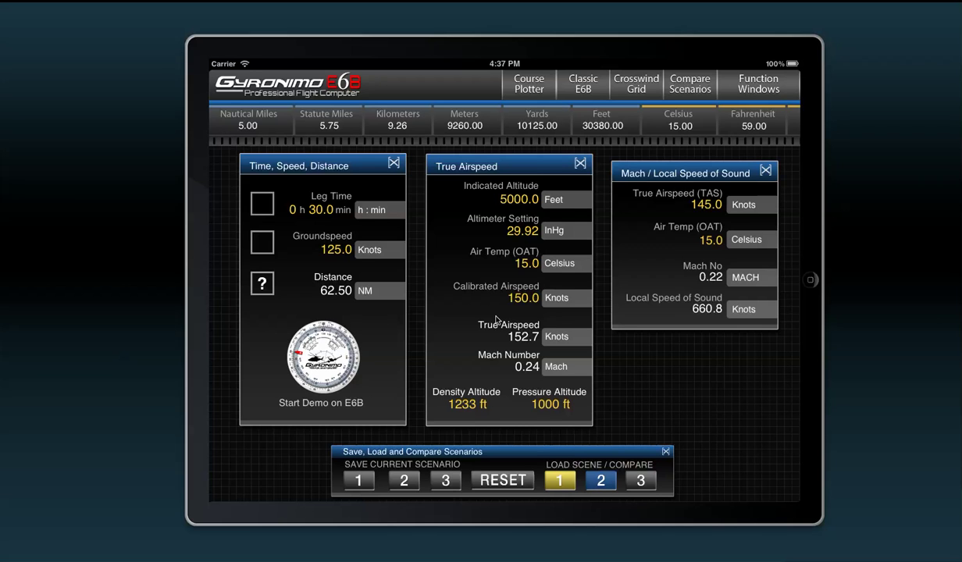
- Close the scenario panel and all three function windows
{"action": "left_click", "coordinate": [665, 453]}
{"action": "left_click", "coordinate": [765, 170]}
{"action": "left_click", "coordinate": [580, 163]}
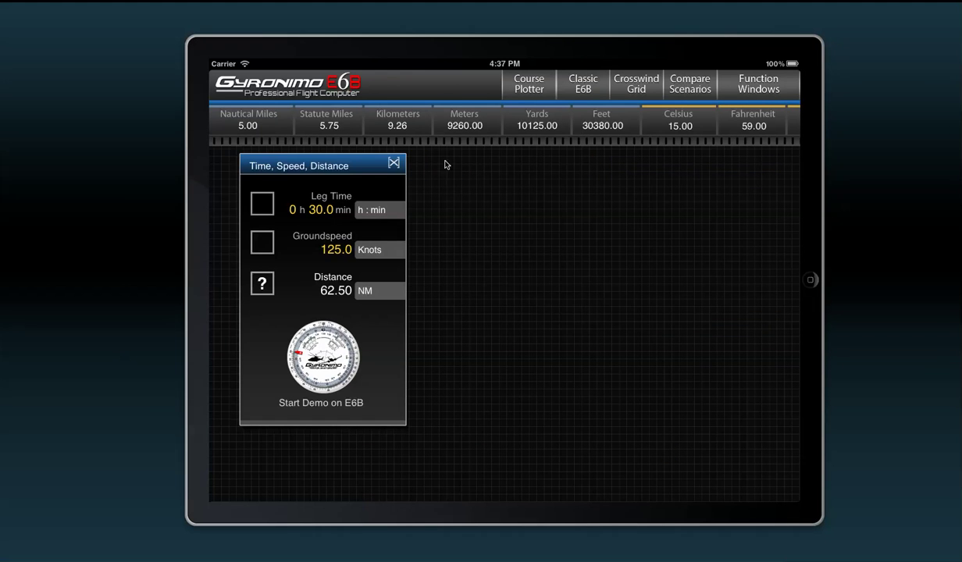
{"action": "left_click", "coordinate": [393, 162]}
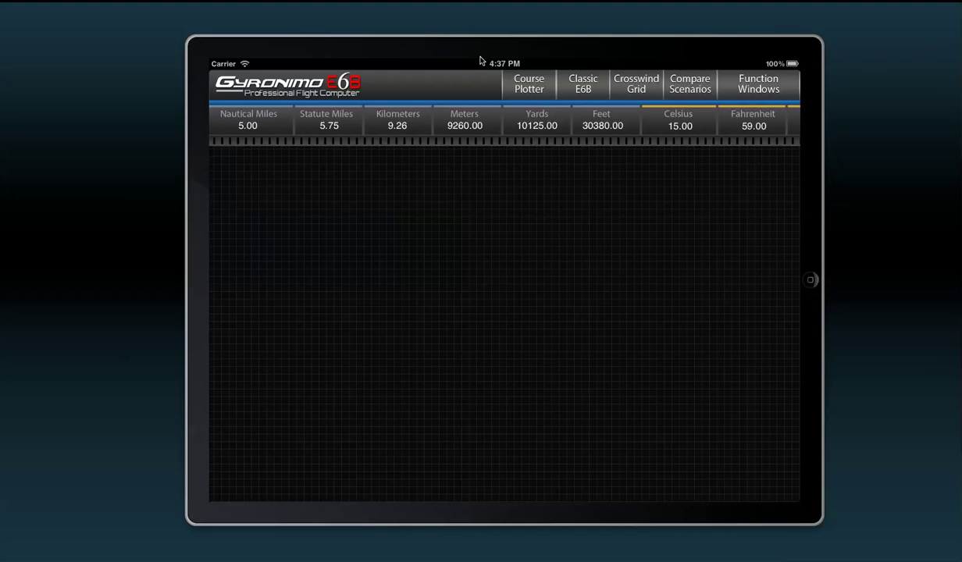
- Draw a wind dot 15 above the centre of the Classic E6B and slide the grid to 120 at the centre
{"action": "left_click", "coordinate": [586, 87]}
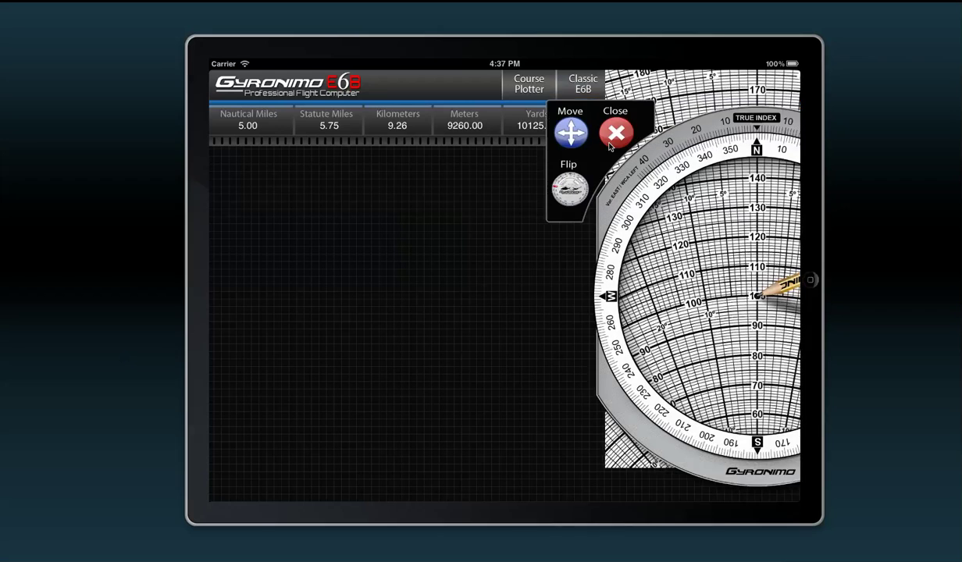
{"action": "left_click_drag", "start_coordinate": [536, 275], "coordinate": [538, 230]}
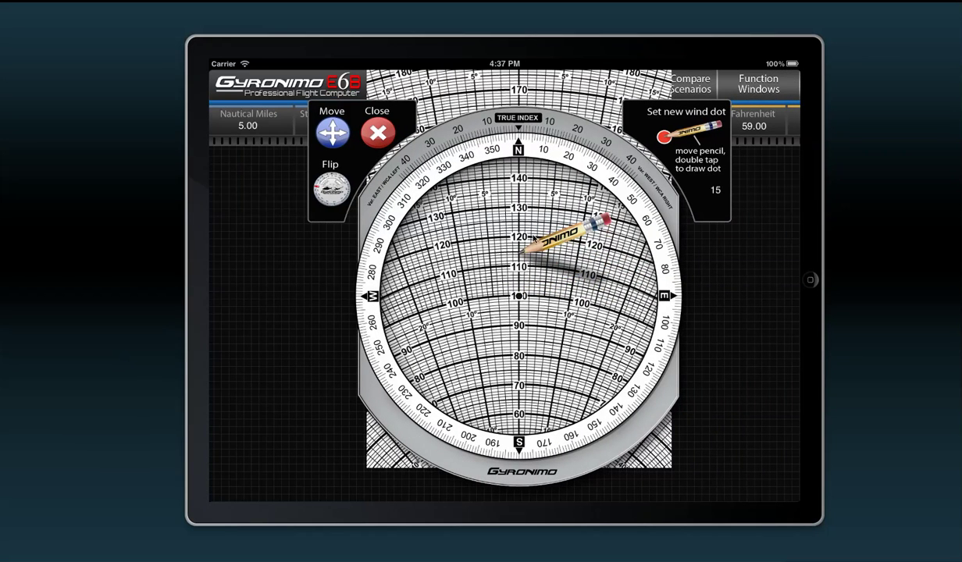
{"action": "double_click", "coordinate": [561, 244]}
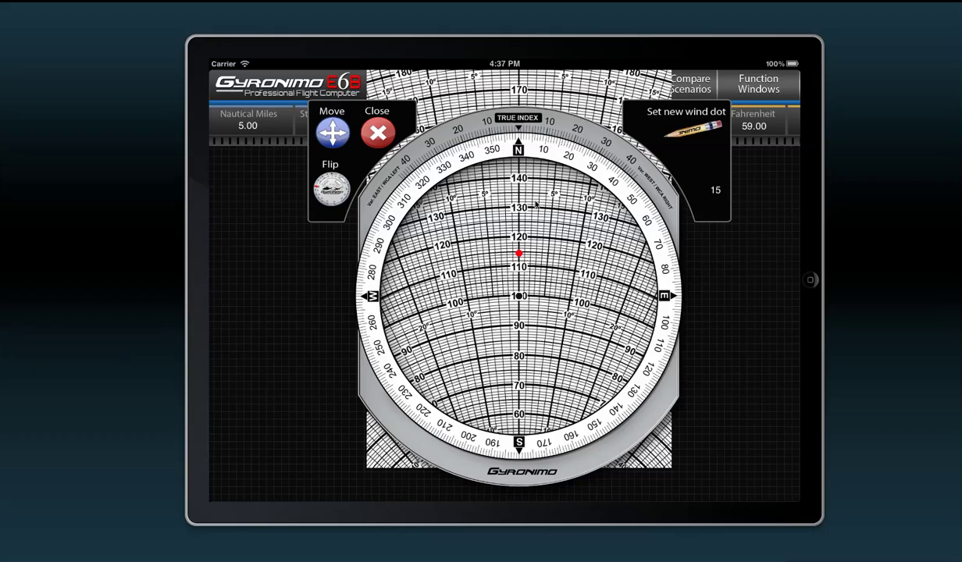
{"action": "left_click_drag", "start_coordinate": [537, 198], "coordinate": [576, 143]}
{"action": "left_click_drag", "start_coordinate": [569, 93], "coordinate": [596, 106]}
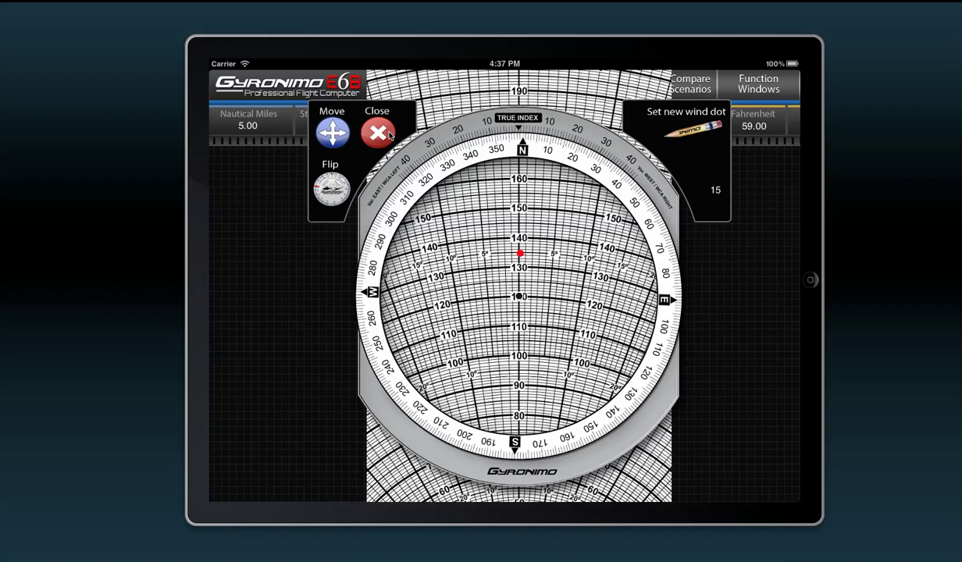
- Flip the E6B to its slide rule side, rotate its outer and inner scales clockwise, and close it
{"action": "left_click", "coordinate": [327, 191]}
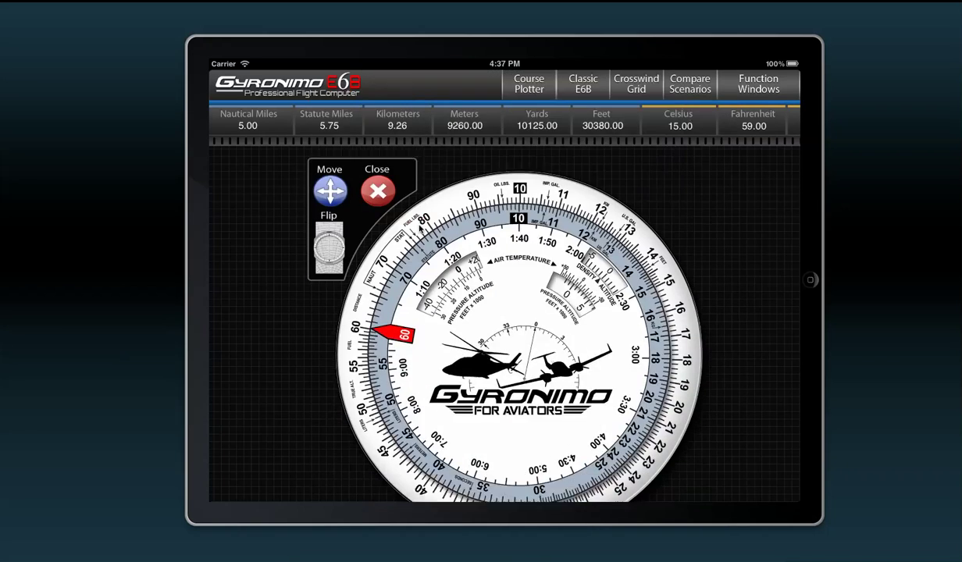
{"action": "left_click_drag", "start_coordinate": [545, 245], "coordinate": [610, 283]}
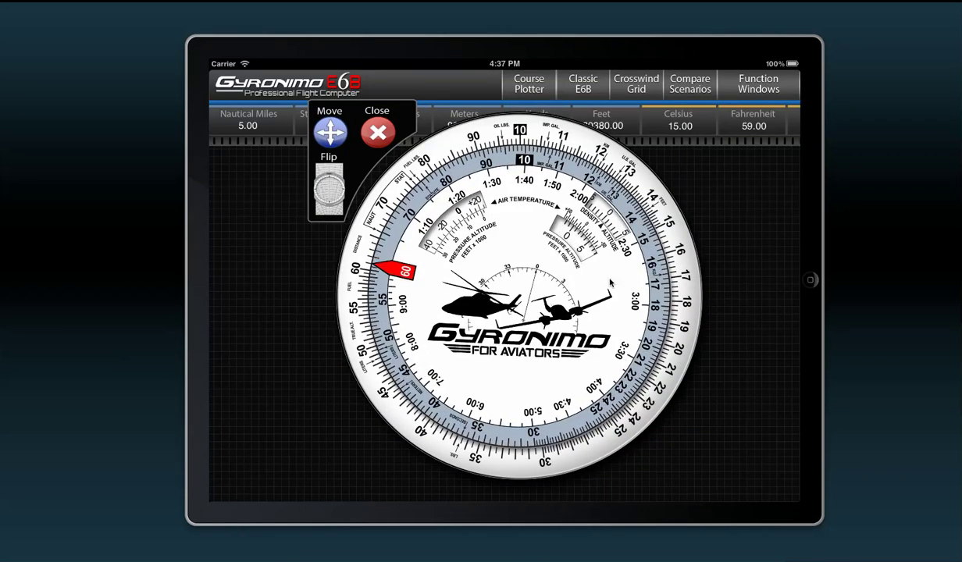
{"action": "mouse_move", "coordinate": [655, 213]}
{"action": "left_mouse_down"}
{"action": "mouse_move", "coordinate": [641, 210]}
{"action": "mouse_move", "coordinate": [658, 219]}
{"action": "left_mouse_up"}
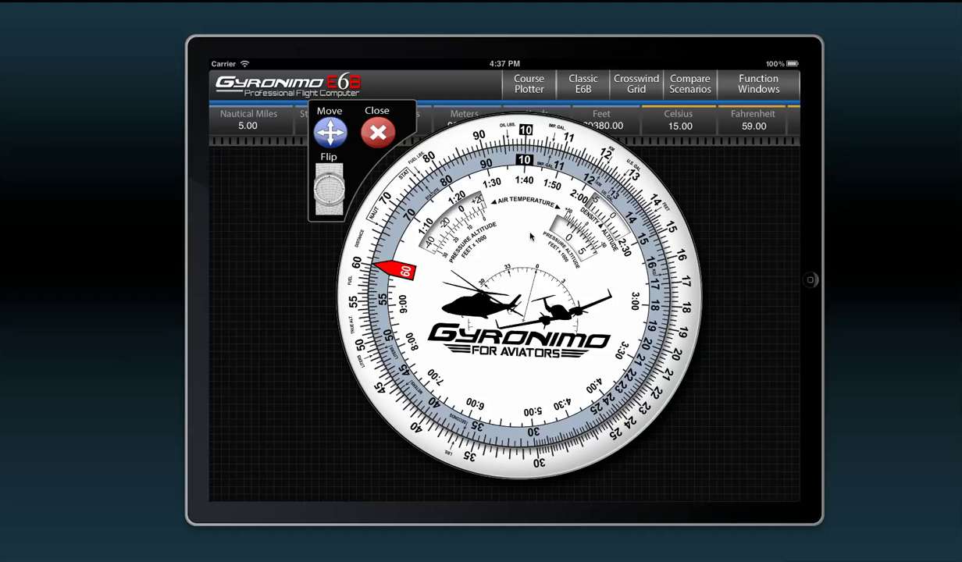
{"action": "left_click_drag", "start_coordinate": [532, 234], "coordinate": [622, 267]}
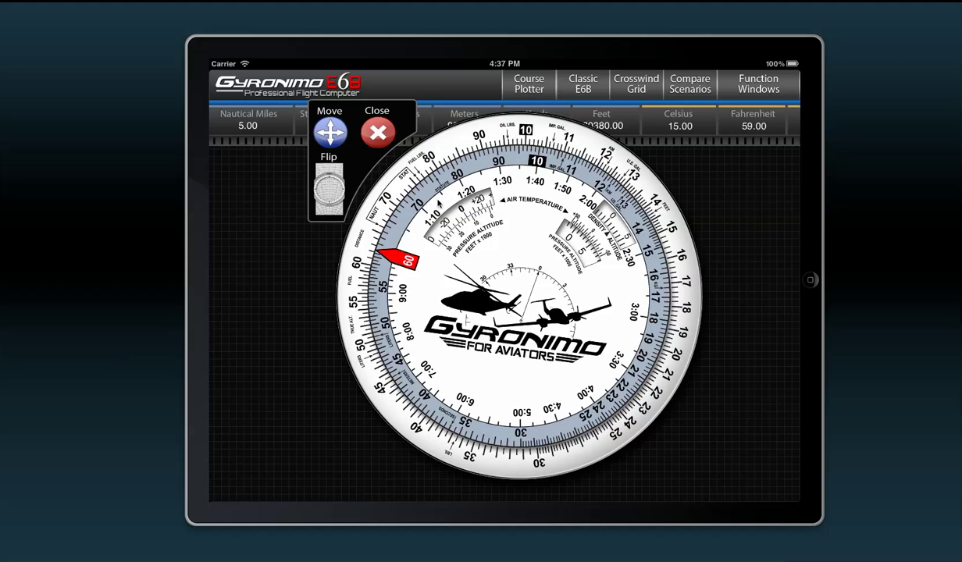
{"action": "left_click_drag", "start_coordinate": [527, 237], "coordinate": [537, 245]}
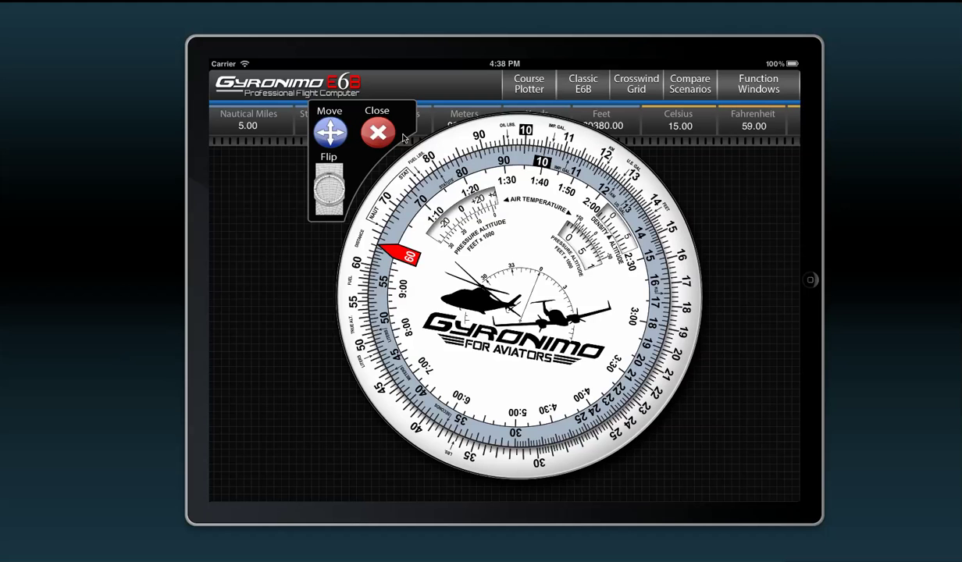
{"action": "left_click", "coordinate": [378, 135]}
- Open the Find Heading function from the E6B Training section of the function list
{"action": "left_click", "coordinate": [756, 83]}
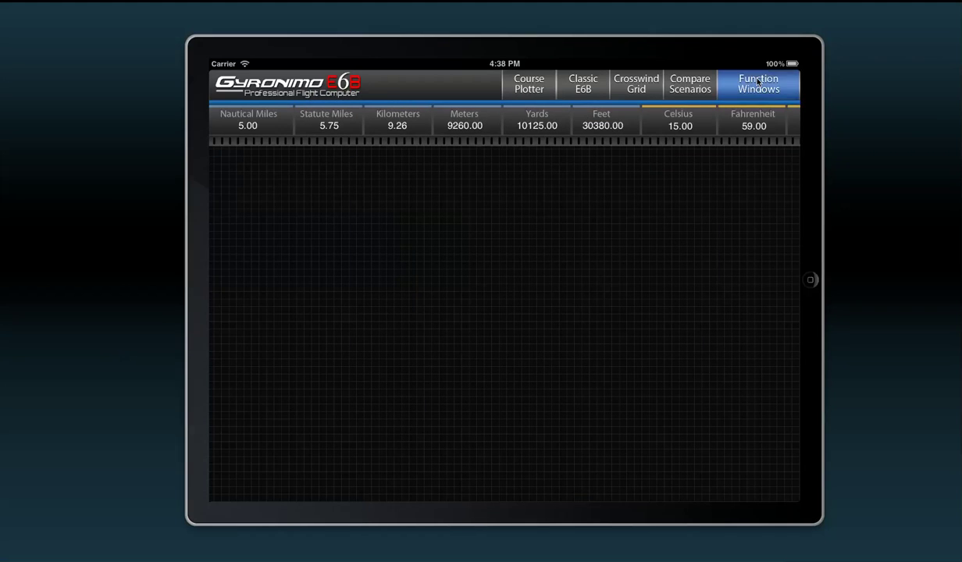
{"action": "left_click_drag", "start_coordinate": [213, 357], "coordinate": [218, 312]}
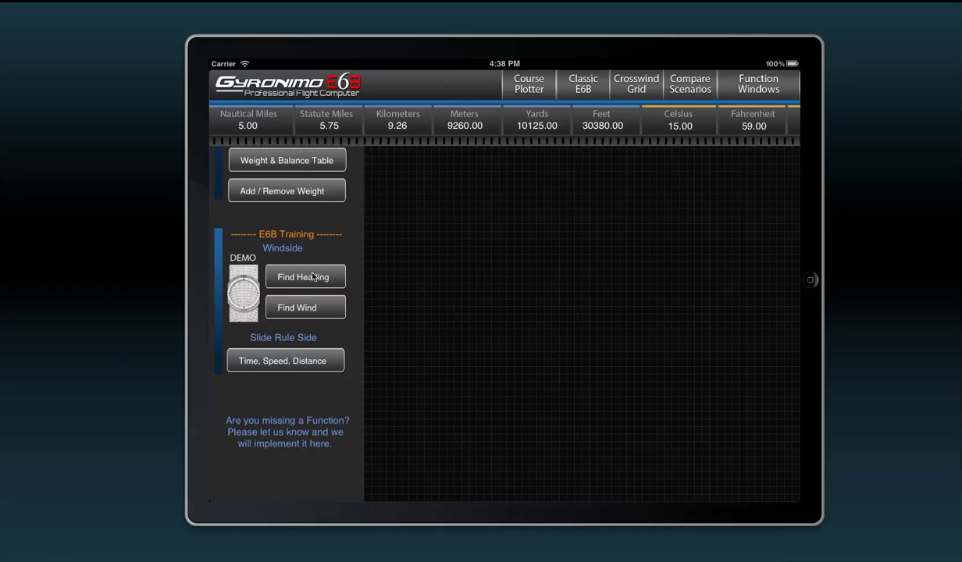
{"action": "left_click", "coordinate": [305, 278]}
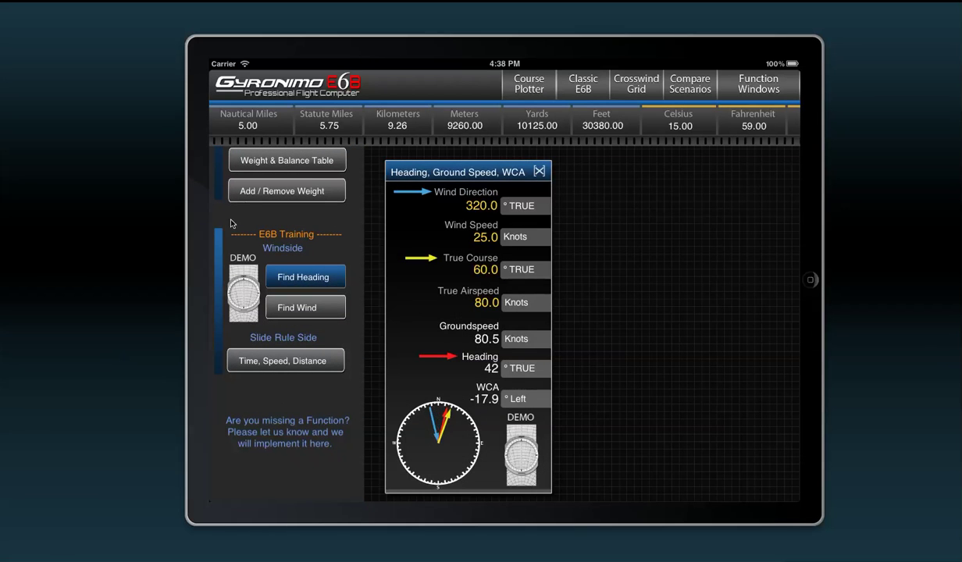
- Close the function list and move the Heading, Ground Speed, WCA window to the workspace's upper-left corner
{"action": "left_click_drag", "start_coordinate": [209, 159], "coordinate": [202, 458]}
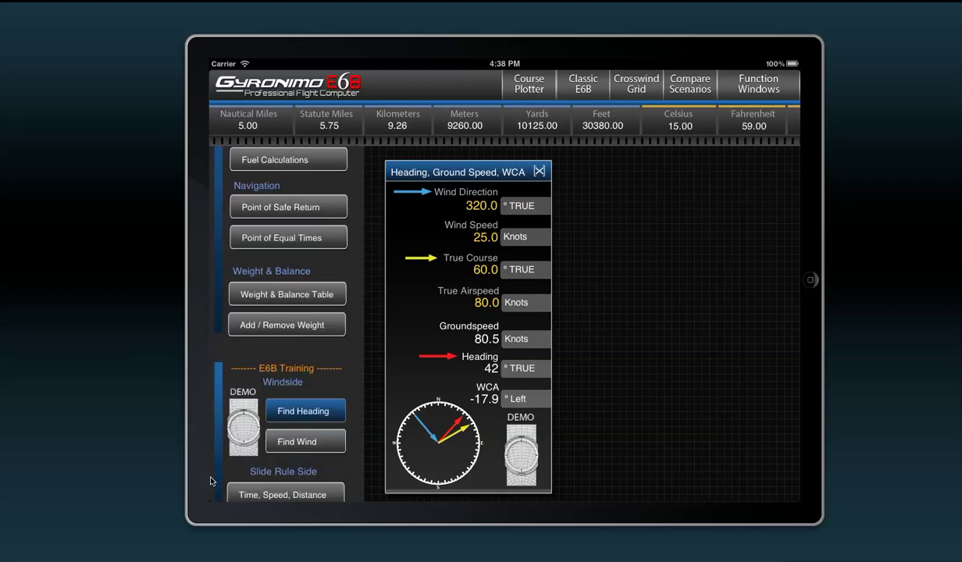
{"action": "left_click", "coordinate": [351, 158]}
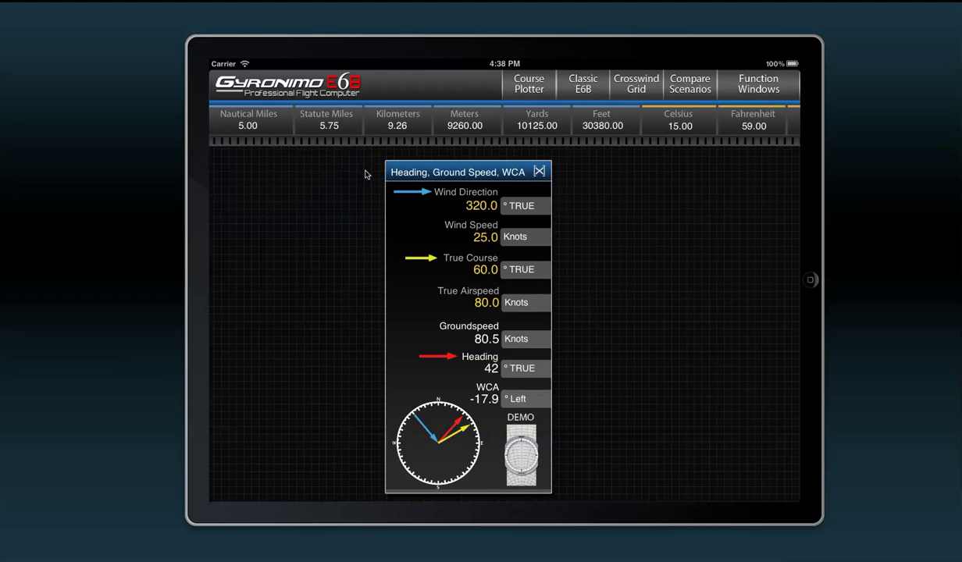
{"action": "left_click_drag", "start_coordinate": [416, 175], "coordinate": [246, 167]}
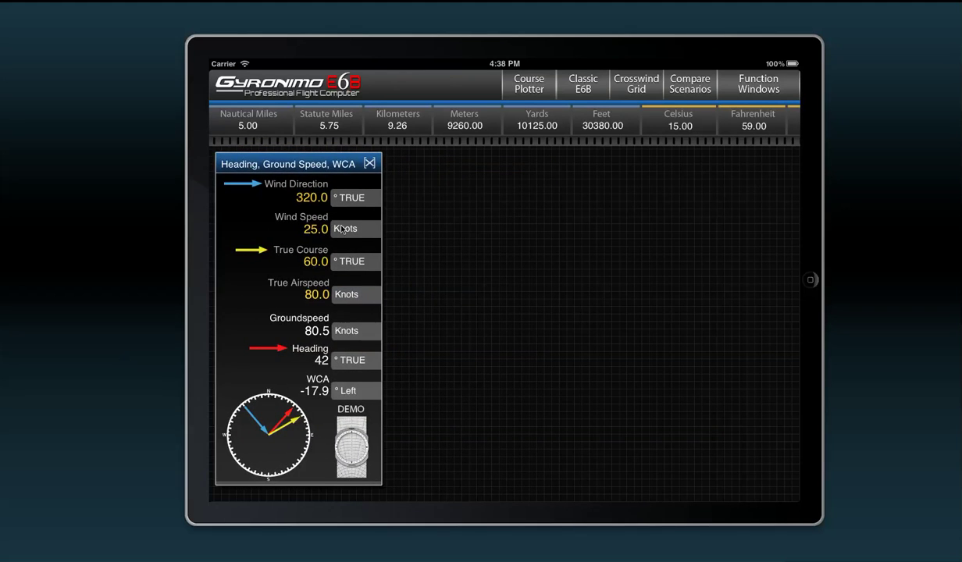
- Set the wind direction in the Heading, Ground Speed, WCA window to 300° true
{"action": "left_click", "coordinate": [301, 198]}
{"action": "left_click", "coordinate": [682, 418]}
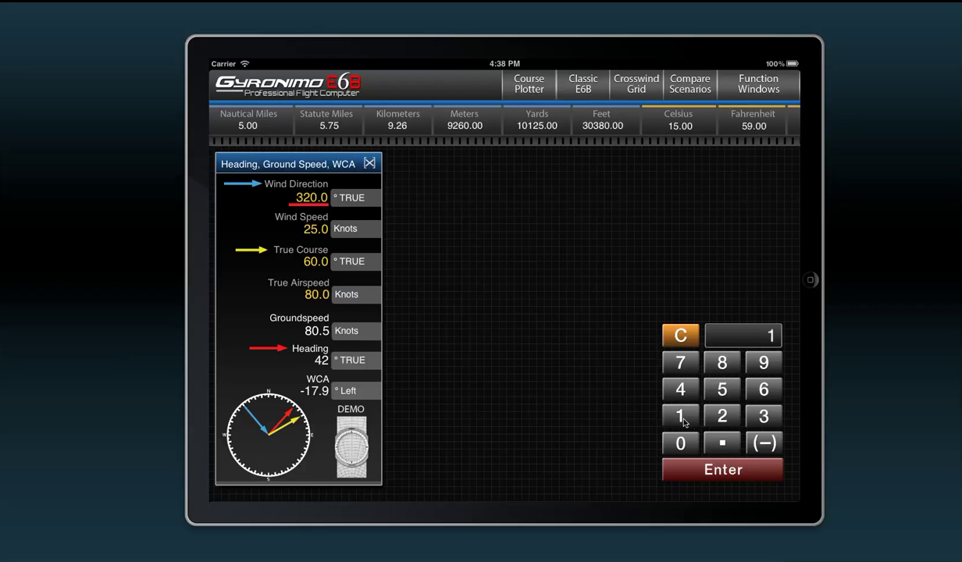
{"action": "left_click", "coordinate": [680, 335]}
{"action": "left_click", "coordinate": [764, 416]}
{"action": "left_click", "coordinate": [680, 442]}
{"action": "left_click", "coordinate": [680, 443]}
{"action": "left_click", "coordinate": [723, 469]}
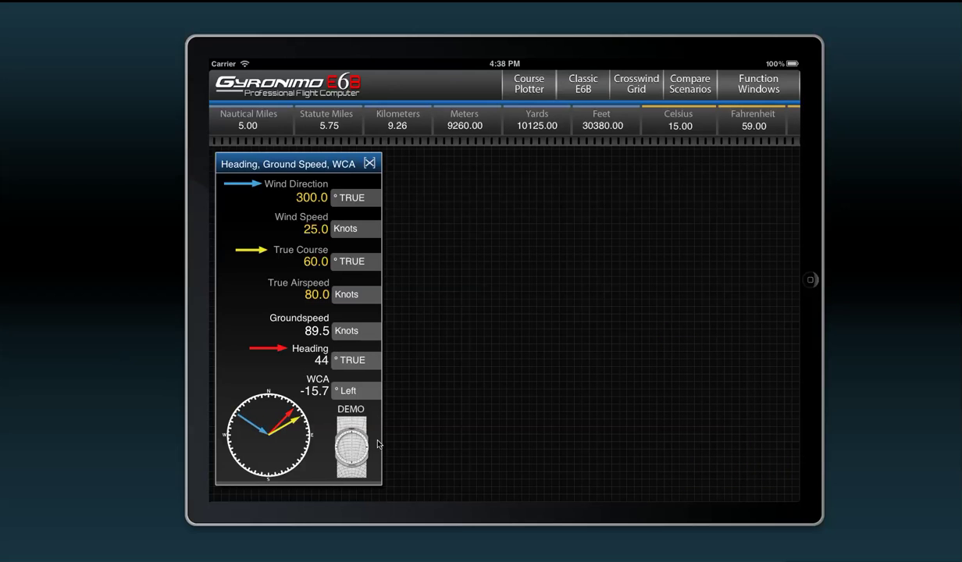
- Play the E6B demo for the heading calculation through step 5, and close the demo and its function window
{"action": "left_click", "coordinate": [346, 447]}
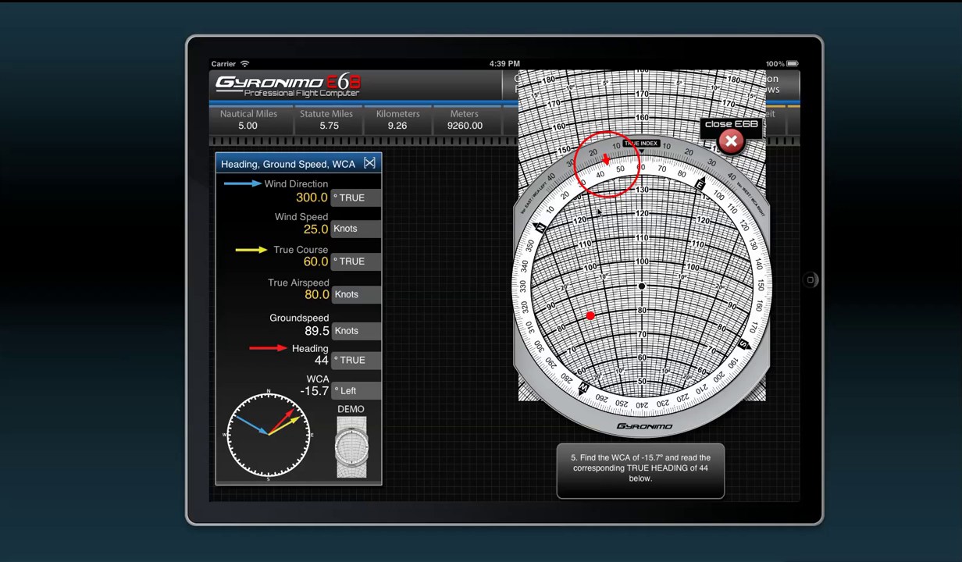
{"action": "left_click", "coordinate": [731, 141]}
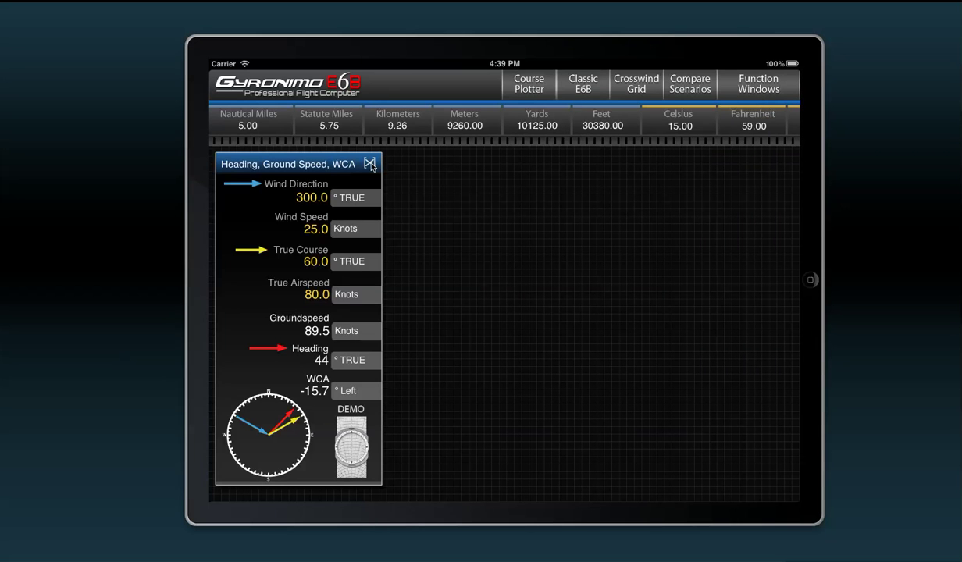
{"action": "left_click", "coordinate": [370, 164]}
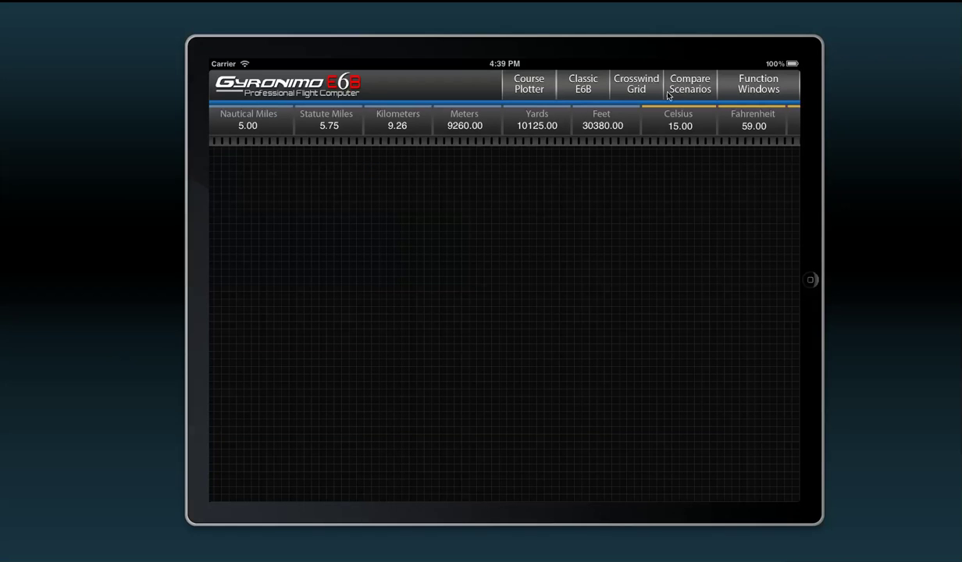
- Open the Course Plotter and centre its map on the central California coast
{"action": "left_click", "coordinate": [528, 85]}
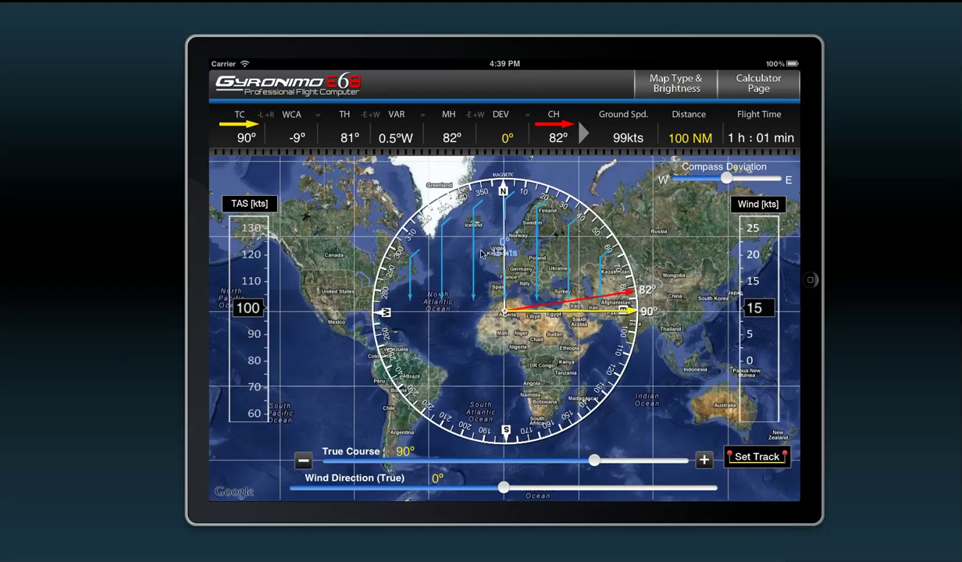
{"action": "left_click_drag", "start_coordinate": [483, 315], "coordinate": [657, 381]}
{"action": "left_click_drag", "start_coordinate": [363, 305], "coordinate": [578, 306]}
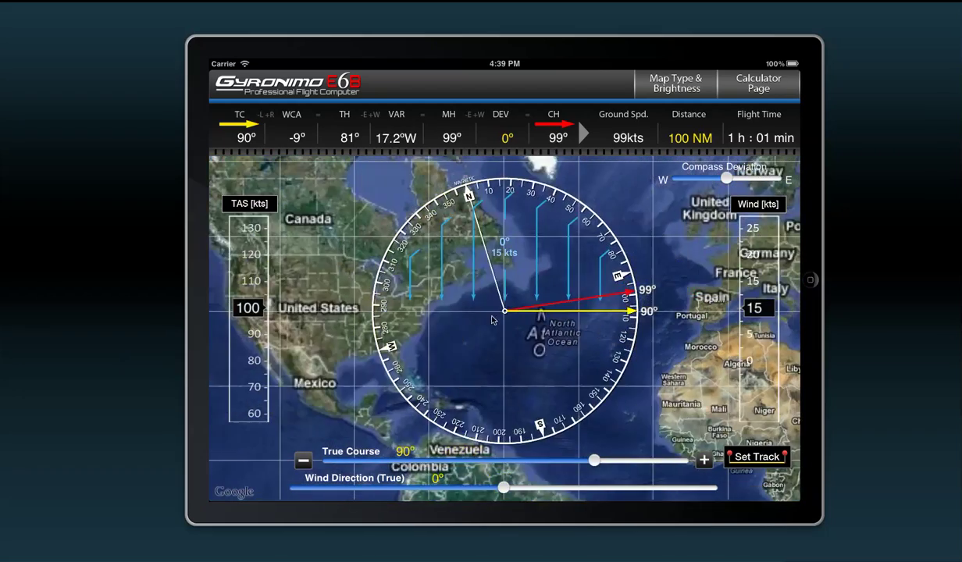
{"action": "left_click_drag", "start_coordinate": [437, 314], "coordinate": [596, 322]}
{"action": "left_click_drag", "start_coordinate": [497, 339], "coordinate": [608, 384]}
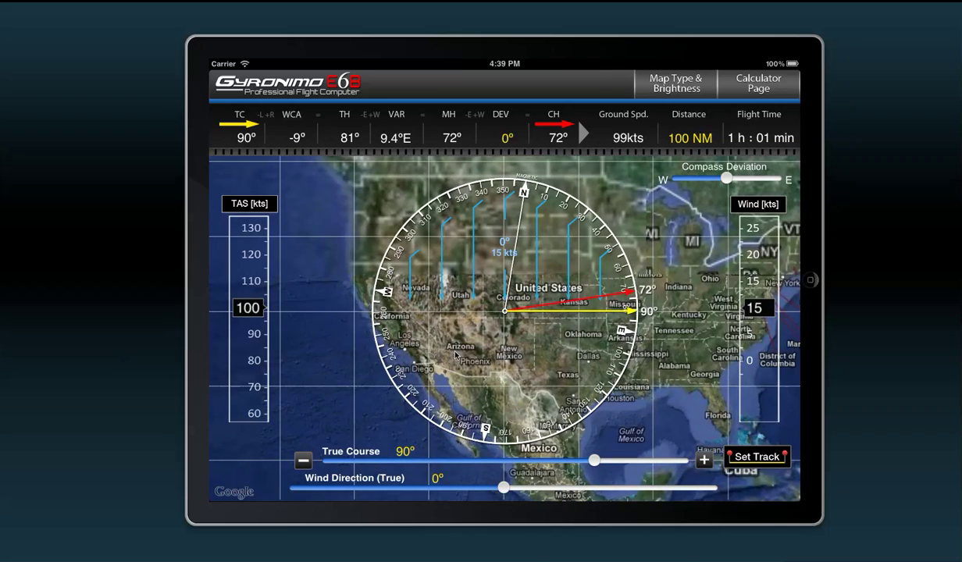
{"action": "left_click_drag", "start_coordinate": [471, 358], "coordinate": [659, 398]}
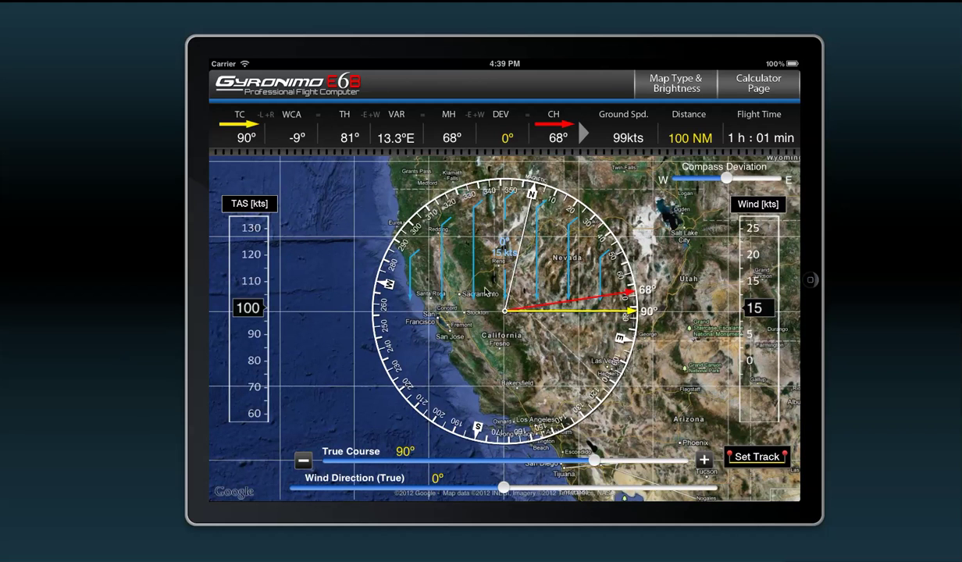
{"action": "left_click_drag", "start_coordinate": [507, 369], "coordinate": [559, 338]}
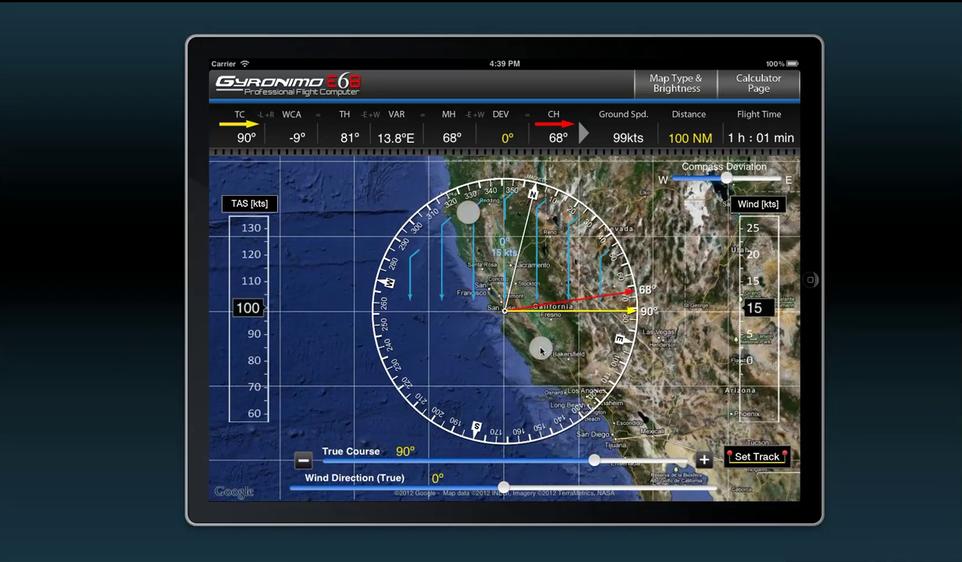
{"action": "left_click_drag", "start_coordinate": [596, 366], "coordinate": [656, 388]}
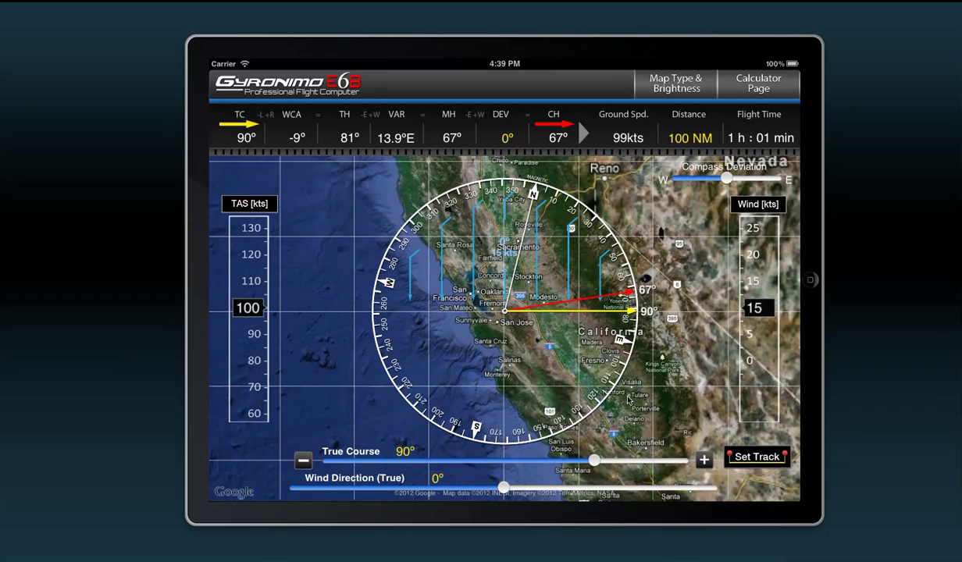
{"action": "left_click_drag", "start_coordinate": [627, 398], "coordinate": [592, 346]}
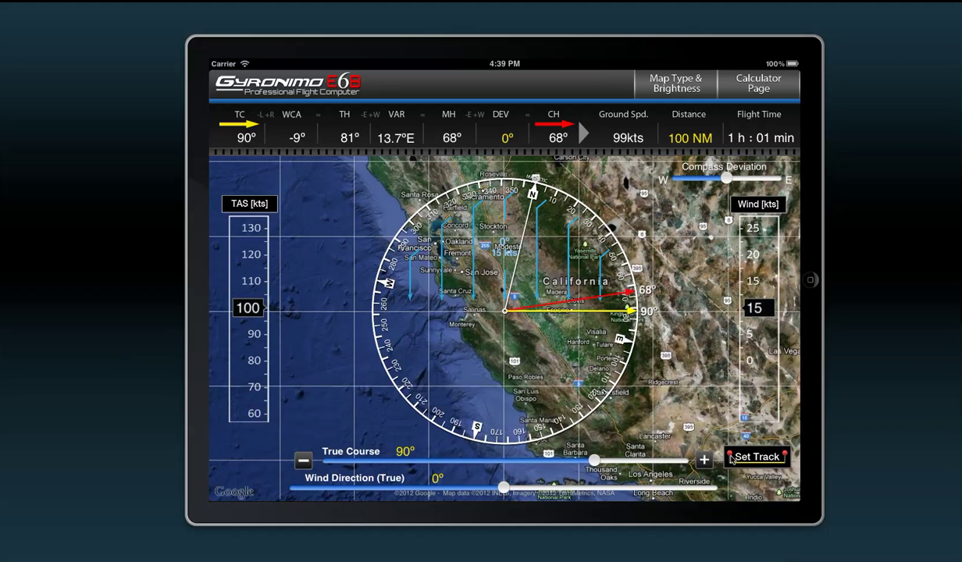
- Set a track with waypoints at San Francisco and Los Angeles and use it in the Course Plotter
{"action": "left_click", "coordinate": [754, 463]}
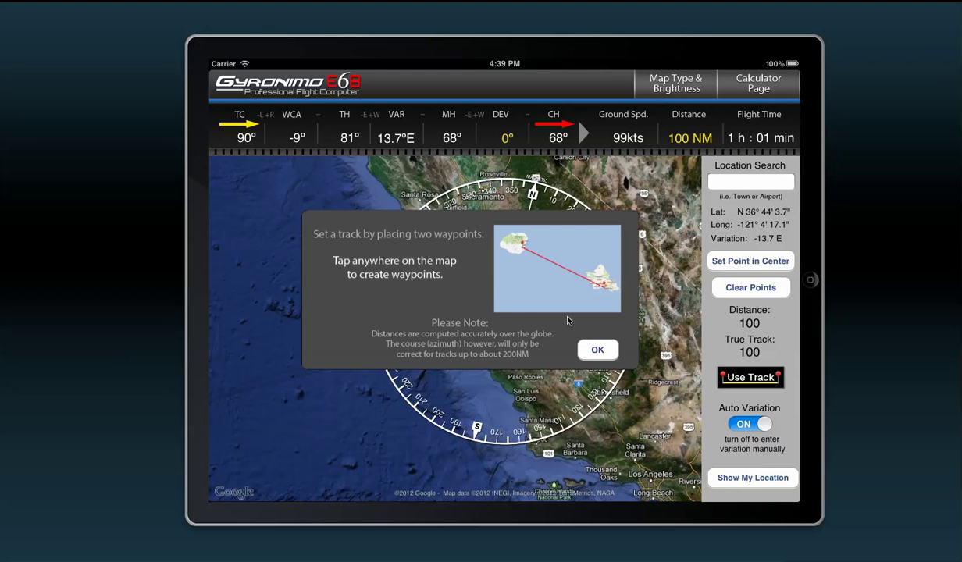
{"action": "left_click", "coordinate": [598, 350]}
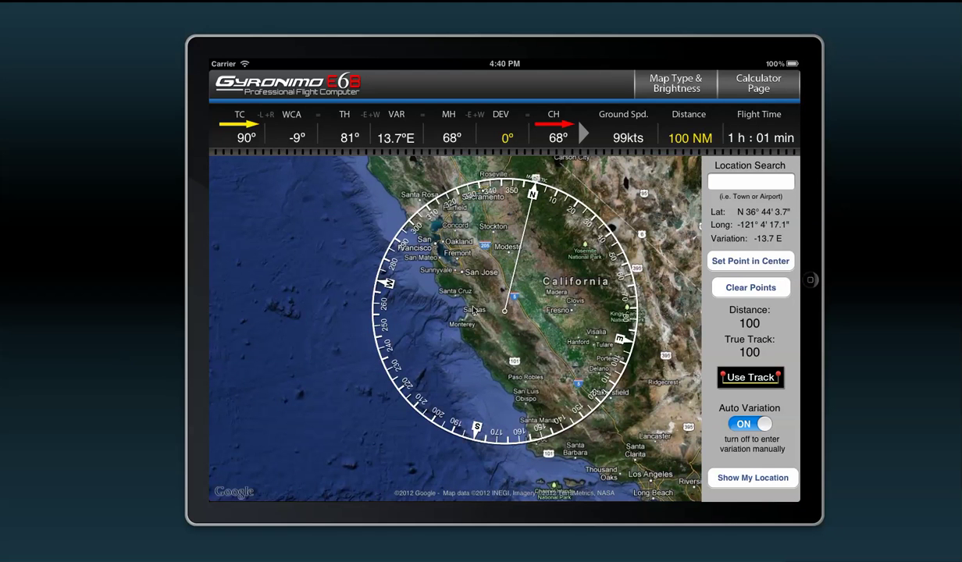
{"action": "left_click_drag", "start_coordinate": [491, 320], "coordinate": [439, 283]}
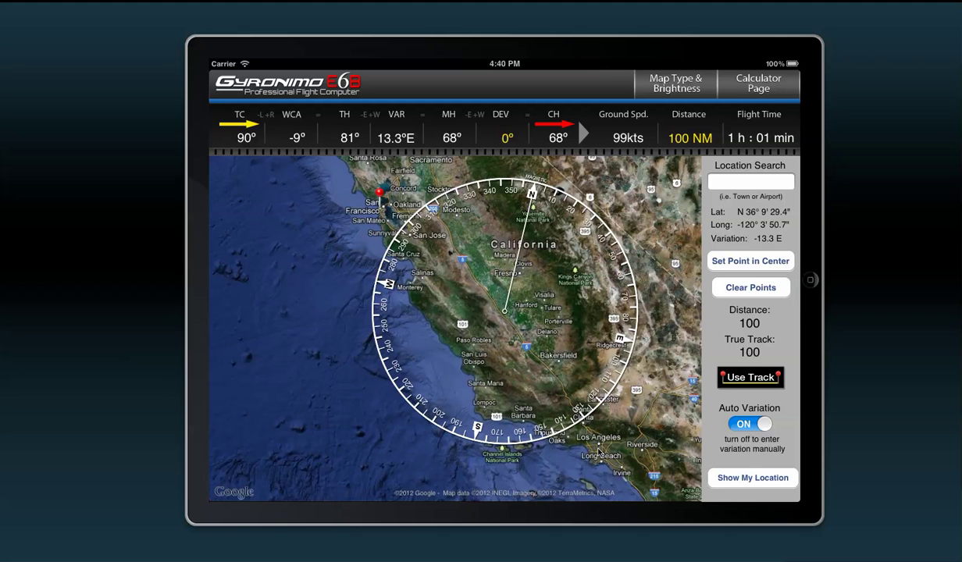
{"action": "left_click_drag", "start_coordinate": [575, 431], "coordinate": [533, 364]}
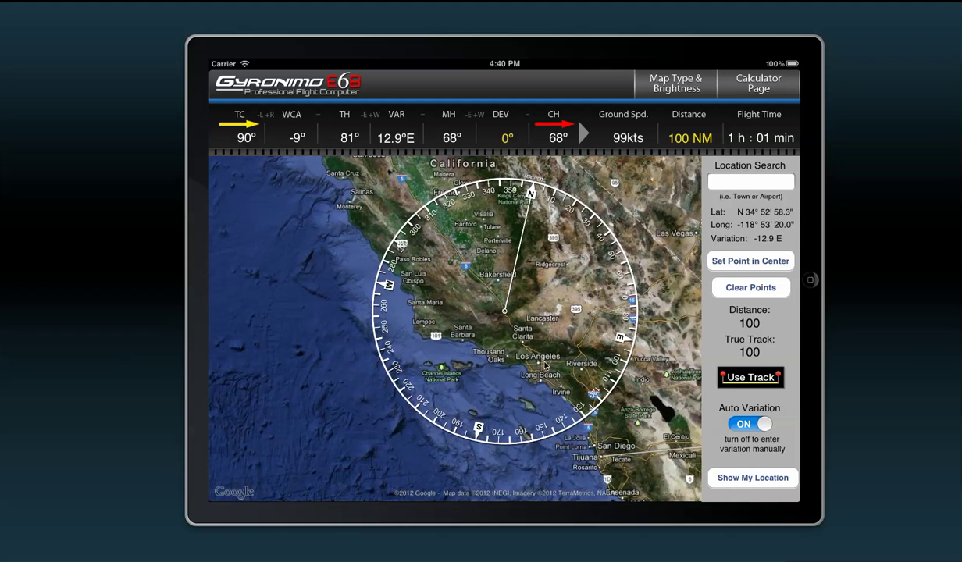
{"action": "left_click", "coordinate": [537, 364]}
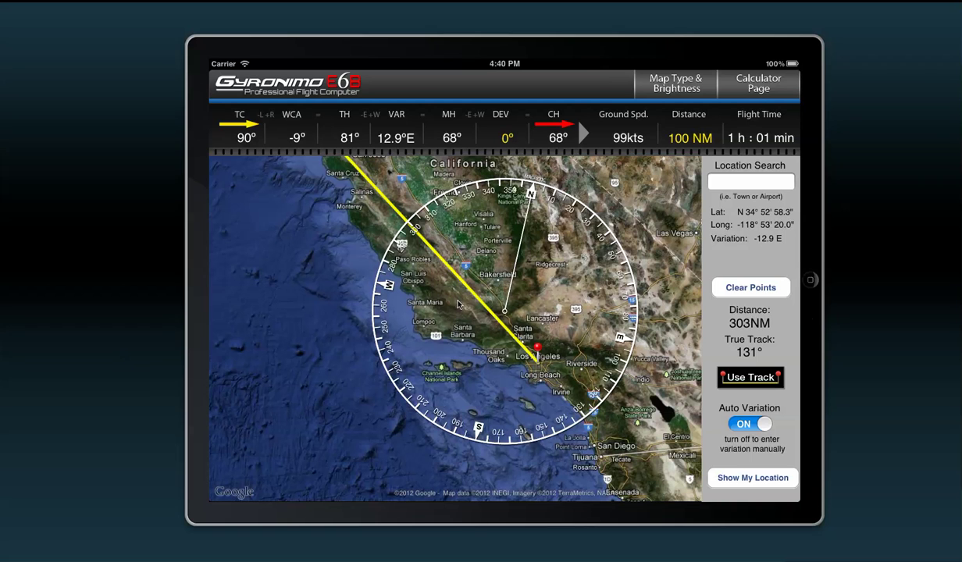
{"action": "left_click", "coordinate": [742, 379]}
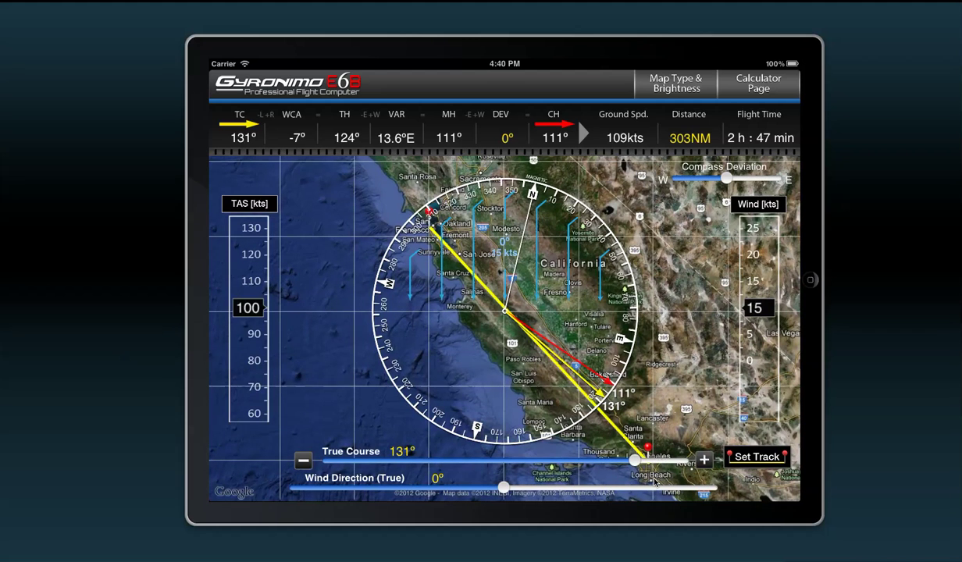
- Raise the true course in single-degree increments to 136°
{"action": "left_click", "coordinate": [703, 461]}
{"action": "left_click", "coordinate": [703, 460]}
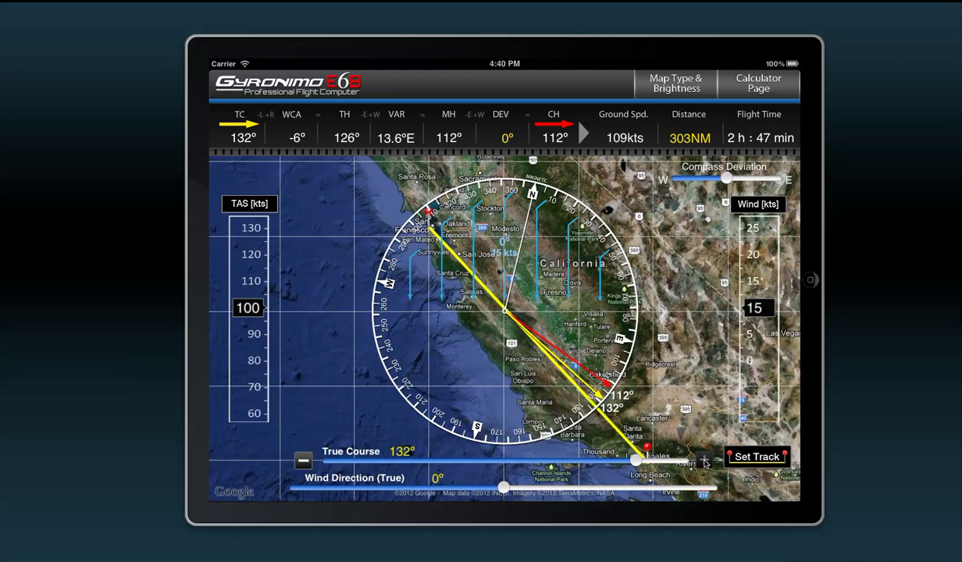
{"action": "left_click", "coordinate": [703, 461]}
{"action": "left_click", "coordinate": [703, 461]}
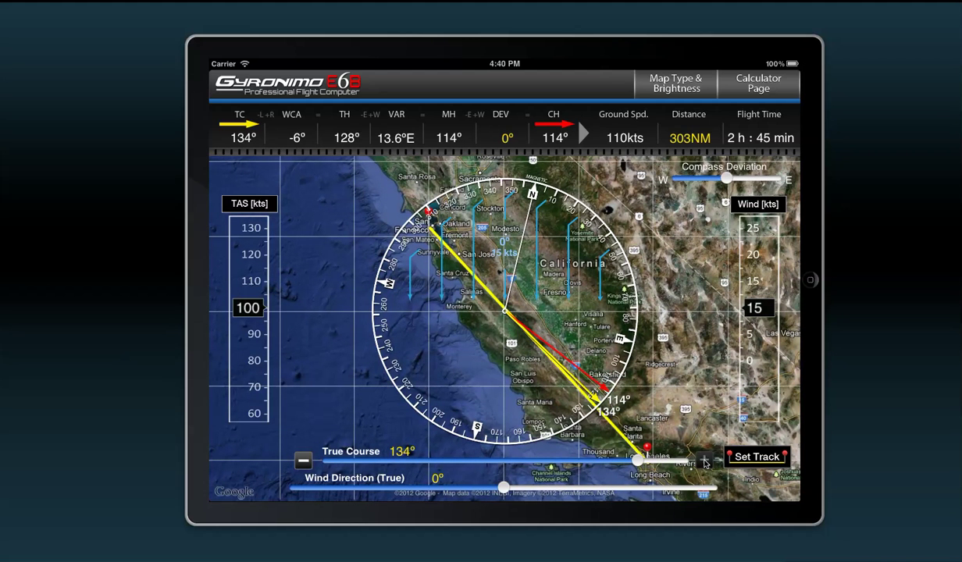
{"action": "left_click", "coordinate": [703, 461]}
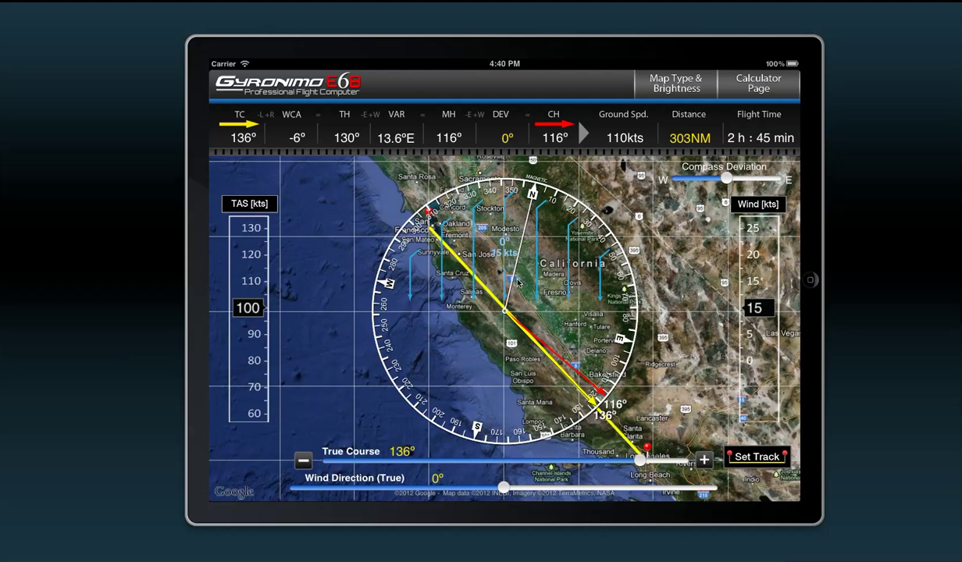
{"action": "left_click_drag", "start_coordinate": [523, 281], "coordinate": [526, 288]}
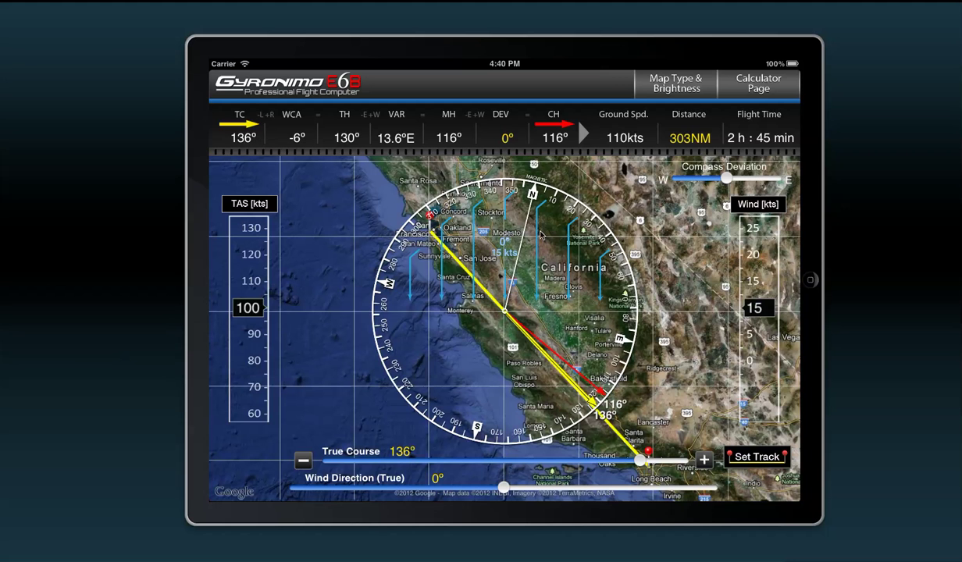
{"action": "left_click_drag", "start_coordinate": [540, 235], "coordinate": [543, 233]}
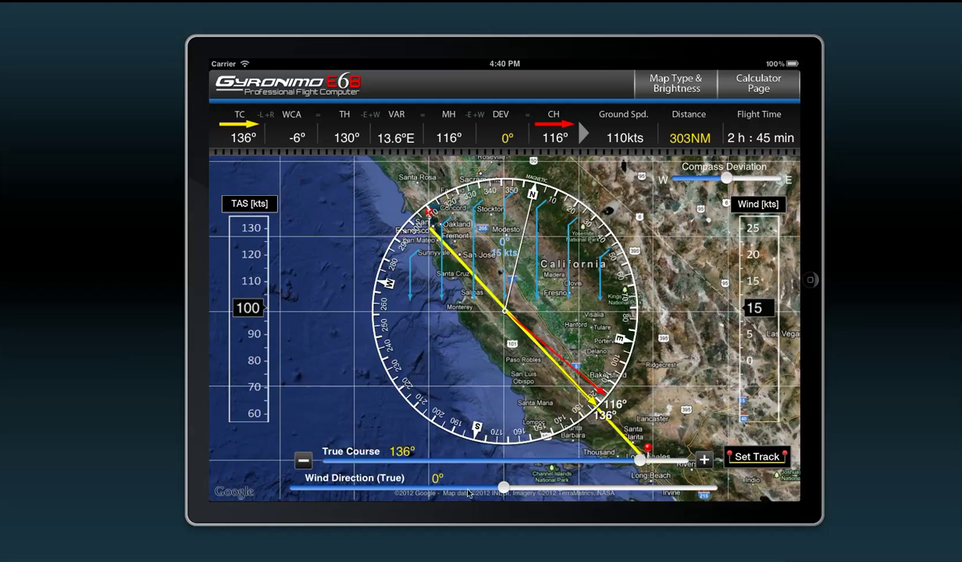
- Set the wind to 106° true at 20 kts and the true airspeed to 125 kts
{"action": "left_click_drag", "start_coordinate": [503, 487], "coordinate": [631, 485]}
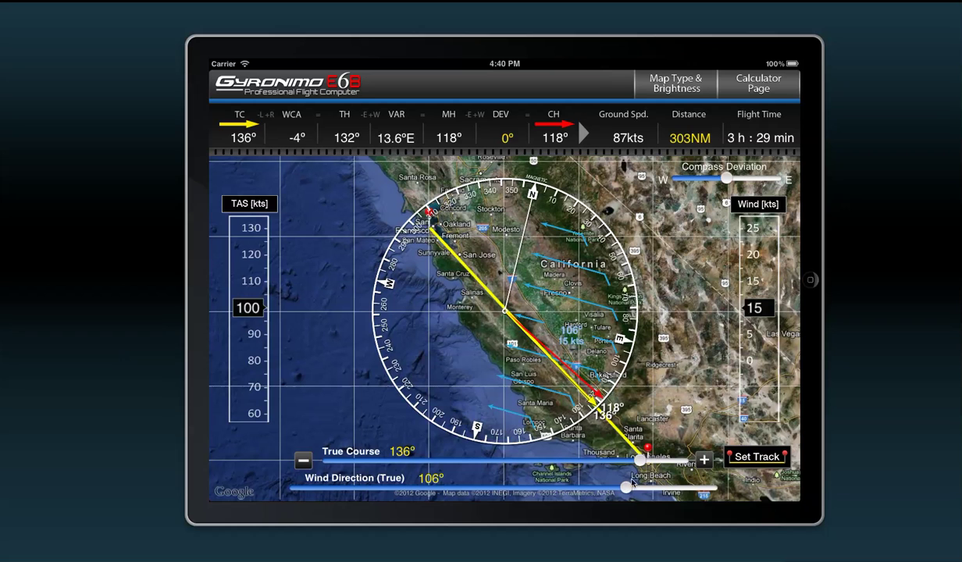
{"action": "left_click_drag", "start_coordinate": [754, 316], "coordinate": [755, 352]}
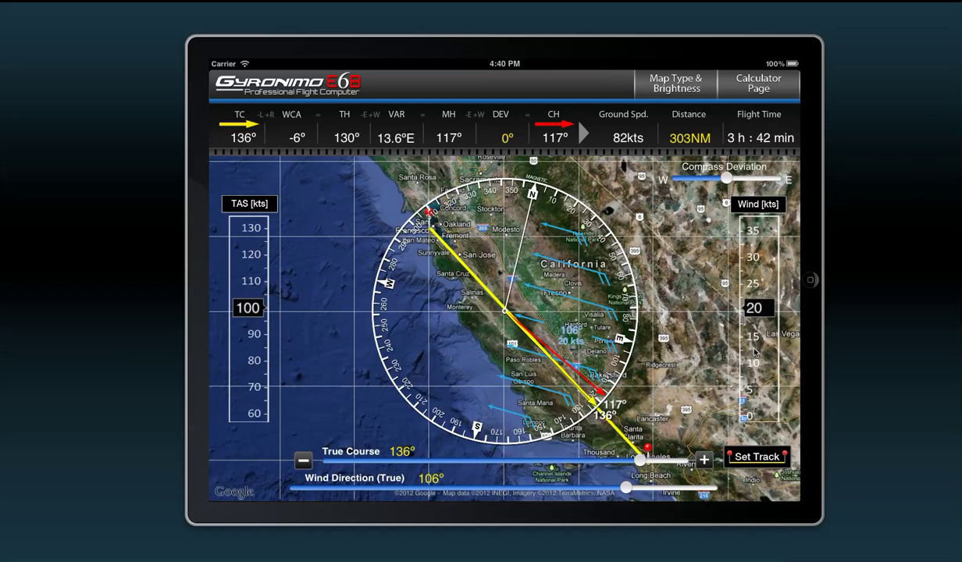
{"action": "left_click_drag", "start_coordinate": [748, 283], "coordinate": [747, 268]}
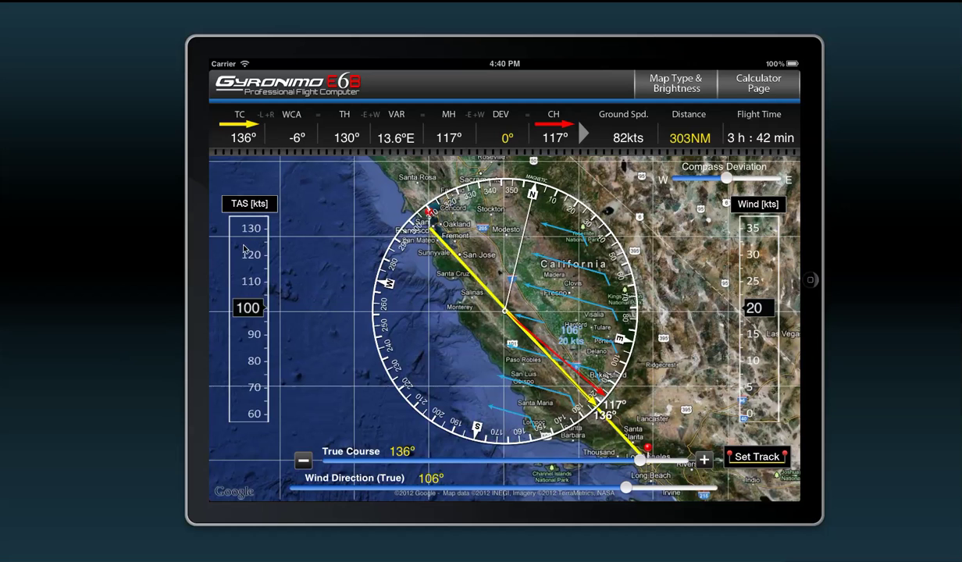
{"action": "left_click_drag", "start_coordinate": [243, 242], "coordinate": [252, 326]}
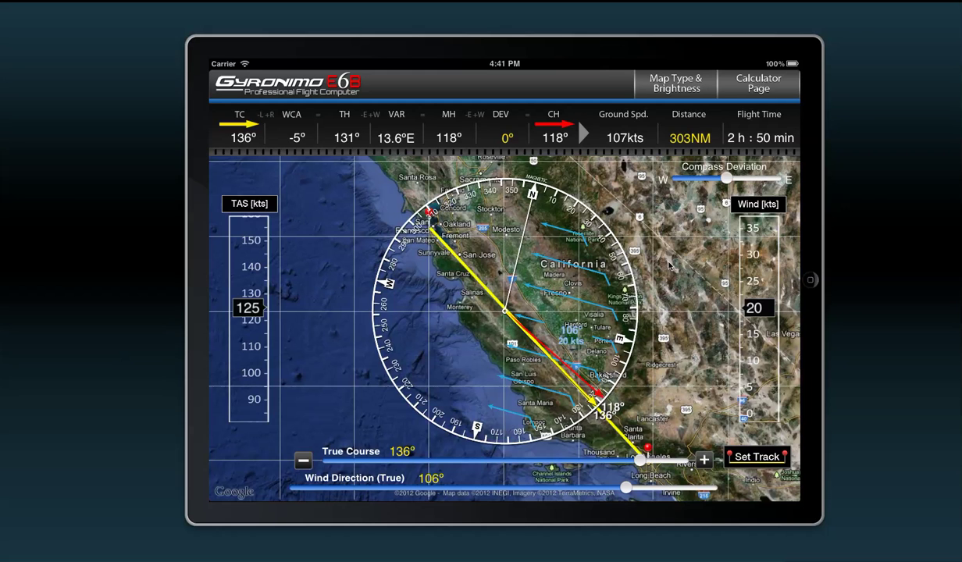
- Examine the magnetic variation and compass heading across the map from California through the southeastern United States and Caribbean to eastern Brazil
{"action": "left_click_drag", "start_coordinate": [655, 254], "coordinate": [537, 301]}
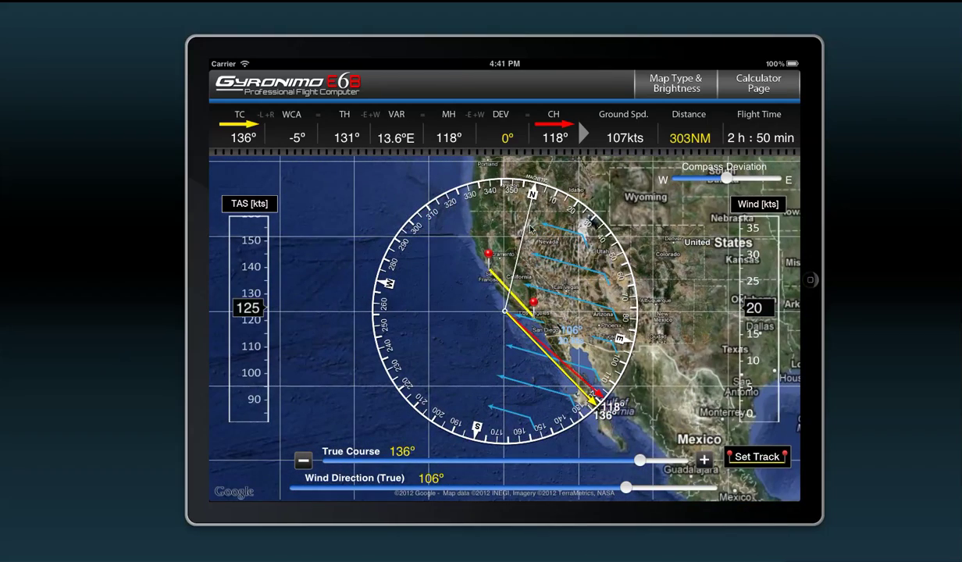
{"action": "left_click_drag", "start_coordinate": [669, 289], "coordinate": [504, 312]}
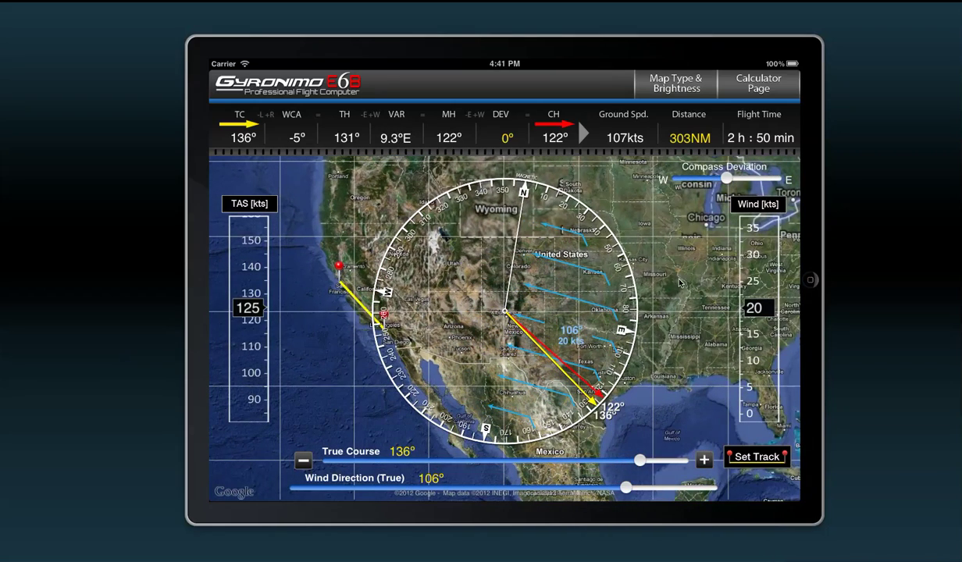
{"action": "left_click_drag", "start_coordinate": [651, 284], "coordinate": [538, 271]}
{"action": "left_click_drag", "start_coordinate": [619, 323], "coordinate": [502, 284]}
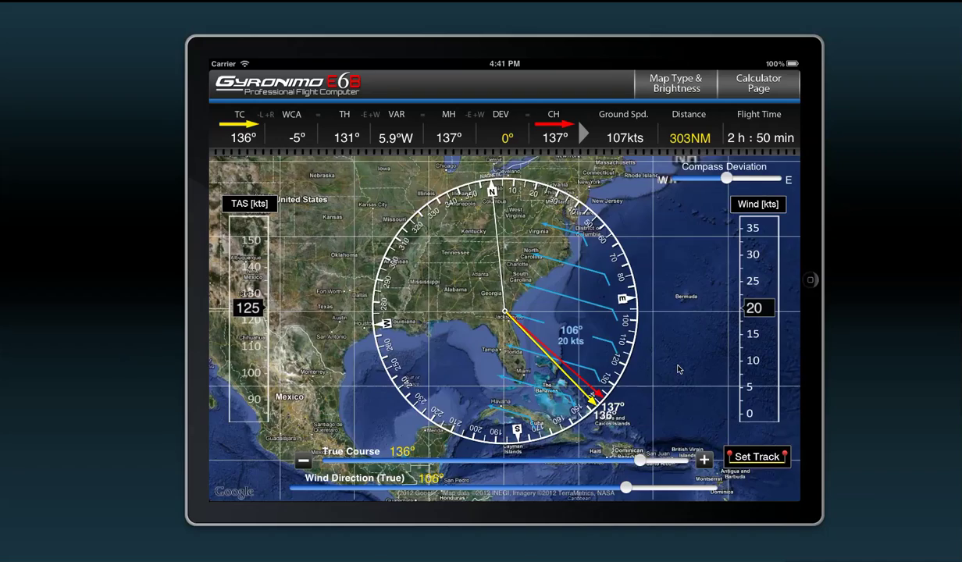
{"action": "left_click_drag", "start_coordinate": [654, 356], "coordinate": [618, 339]}
{"action": "left_click_drag", "start_coordinate": [710, 388], "coordinate": [586, 266]}
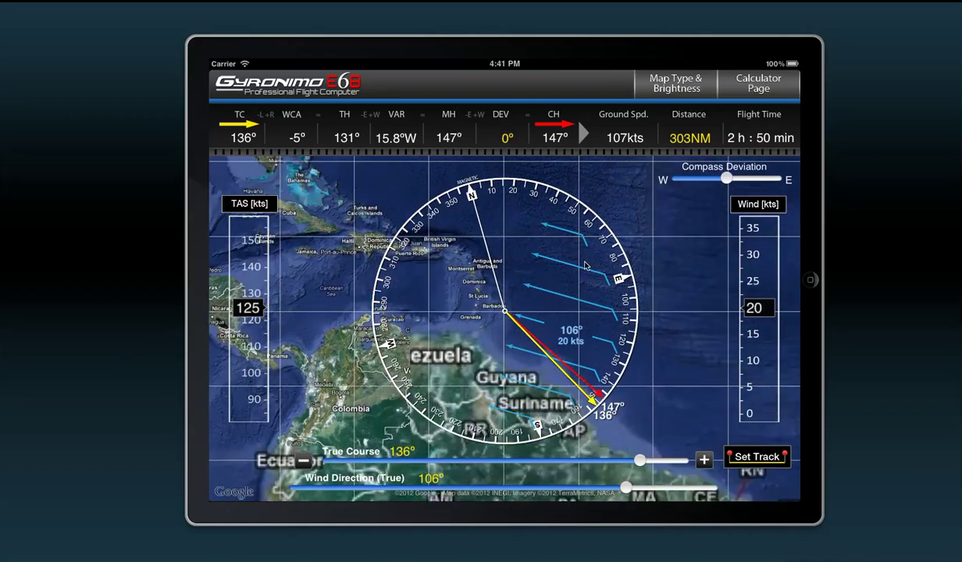
{"action": "left_click_drag", "start_coordinate": [576, 392], "coordinate": [513, 286]}
{"action": "left_click_drag", "start_coordinate": [635, 395], "coordinate": [555, 334]}
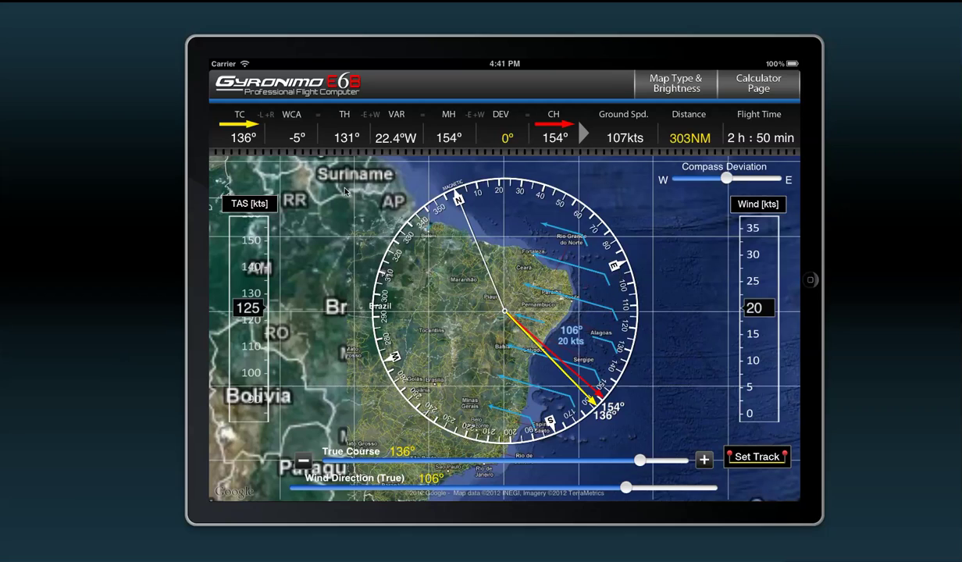
- Examine how the magnetic variation changes from Brazil back across Central America to northwestern Mexico
{"action": "left_click_drag", "start_coordinate": [345, 191], "coordinate": [743, 383]}
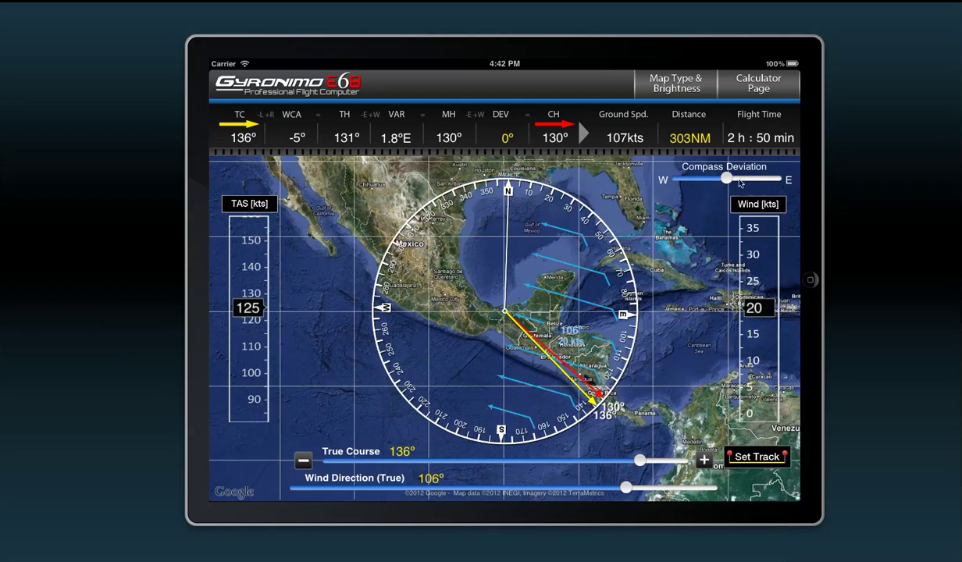
{"action": "left_click_drag", "start_coordinate": [377, 263], "coordinate": [524, 318]}
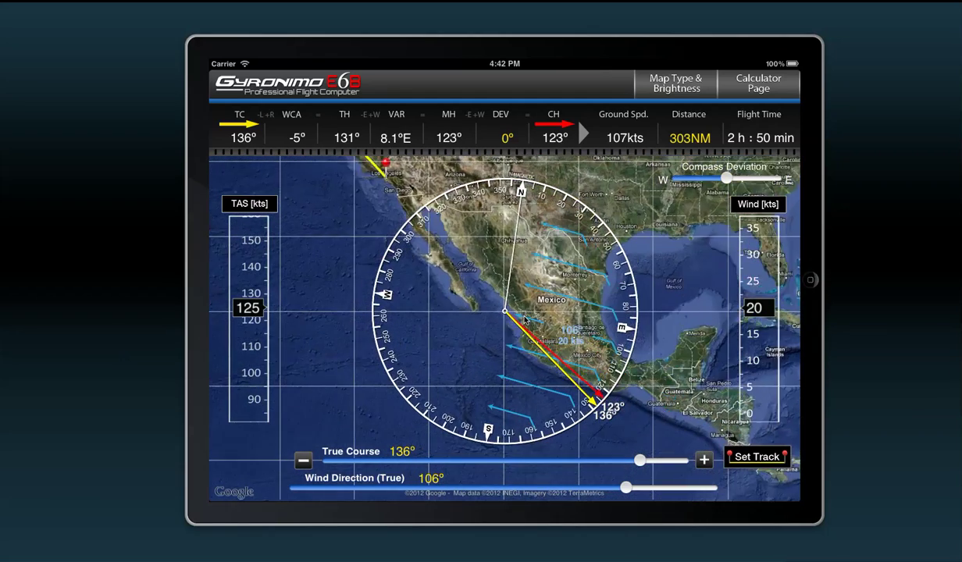
{"action": "left_click_drag", "start_coordinate": [479, 263], "coordinate": [512, 304]}
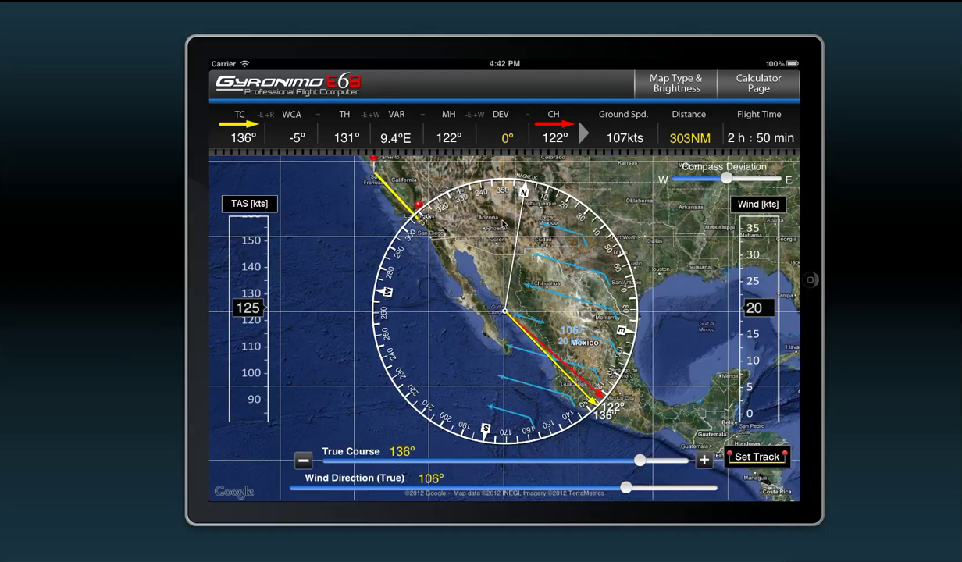
- Try the minimum map brightness, and set the brightness slightly below maximum
{"action": "left_click", "coordinate": [675, 90]}
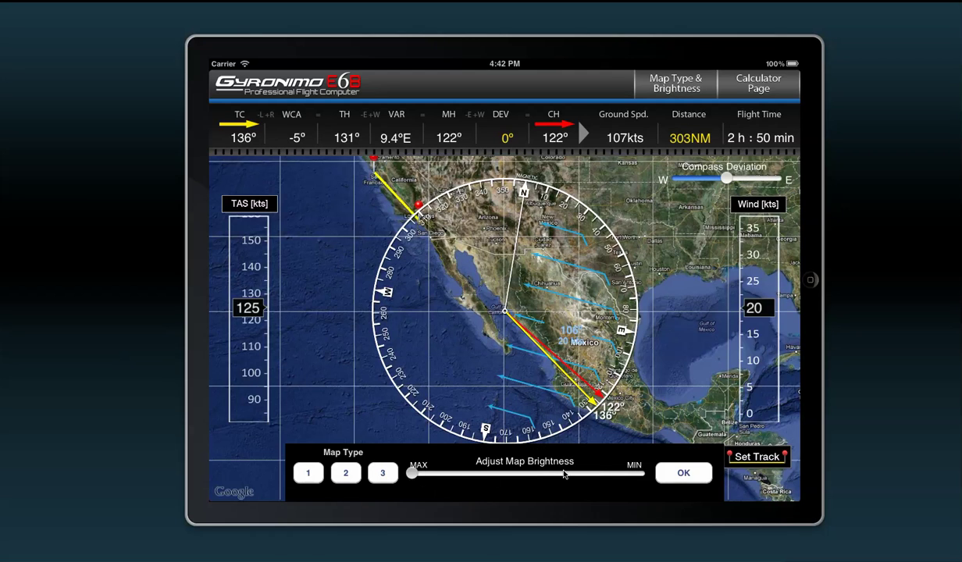
{"action": "left_click_drag", "start_coordinate": [564, 474], "coordinate": [639, 473]}
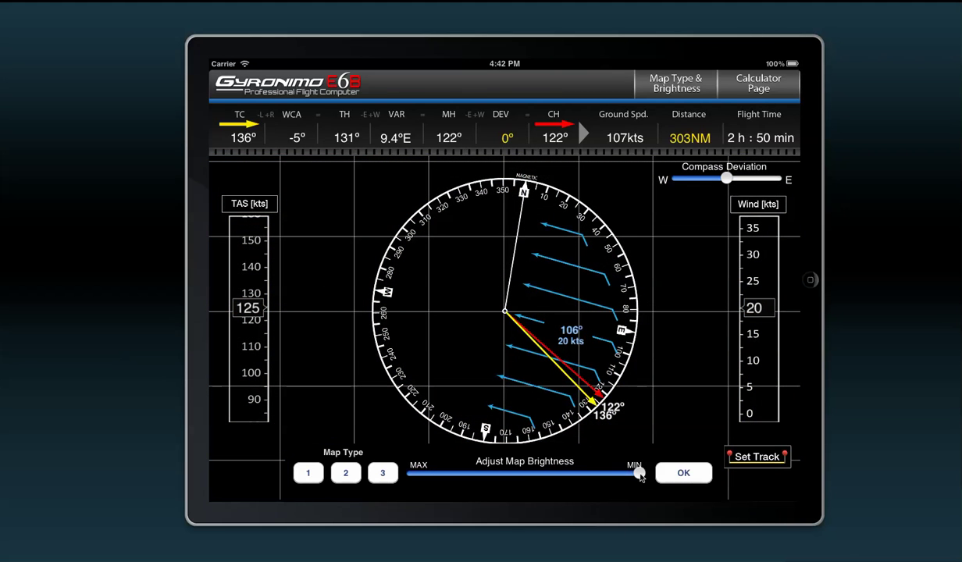
{"action": "left_click_drag", "start_coordinate": [640, 474], "coordinate": [447, 473]}
- Preview map types 2 and 3, and apply map type 1 to the Course Plotter
{"action": "left_click", "coordinate": [344, 473]}
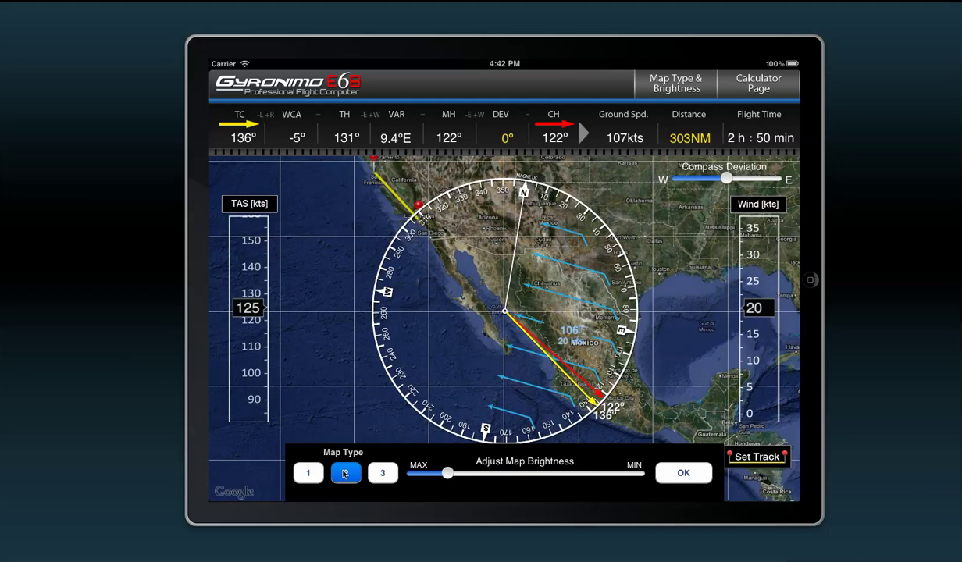
{"action": "left_click", "coordinate": [382, 473]}
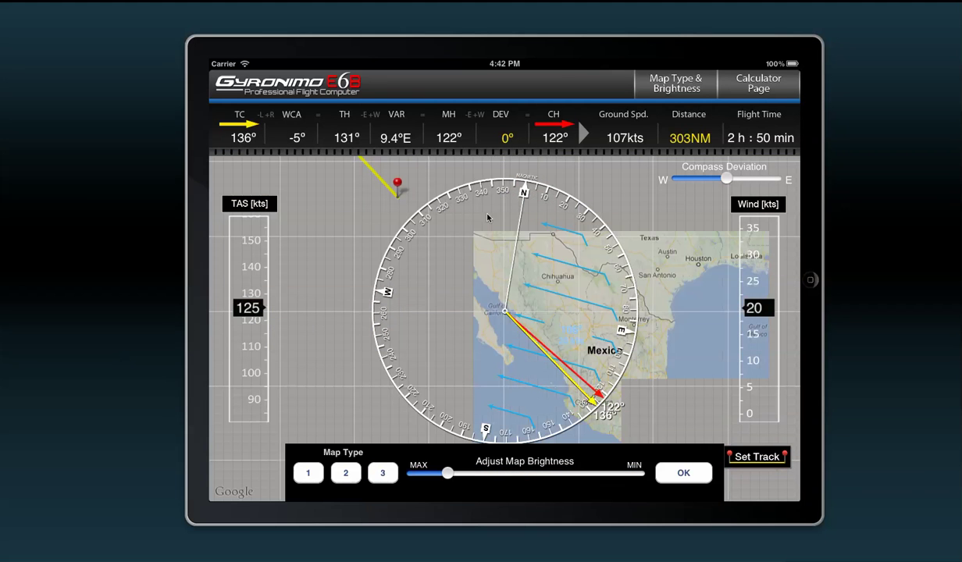
{"action": "left_click", "coordinate": [307, 473]}
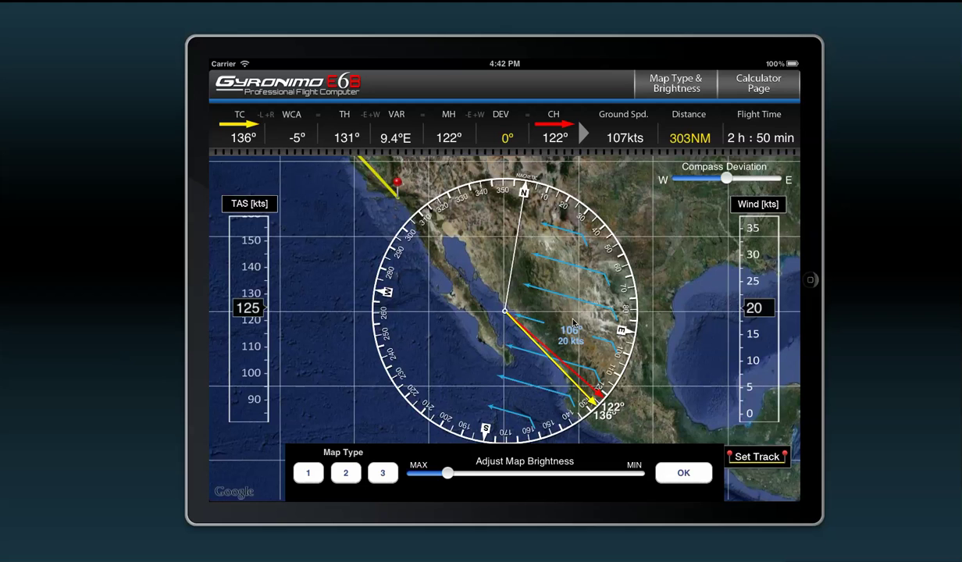
{"action": "left_click", "coordinate": [672, 469]}
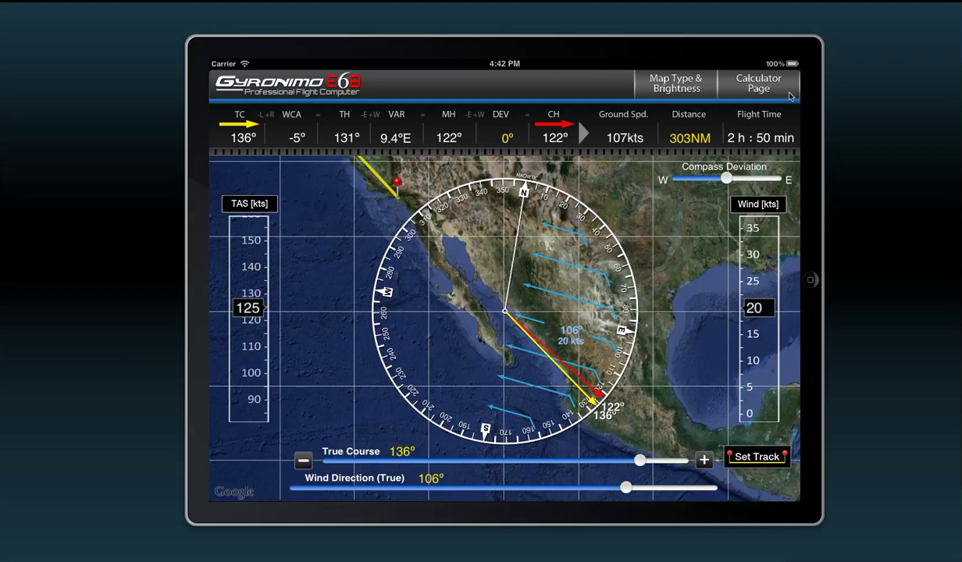
- Open the Crosswind Grid and set the runway heading to 42° and the wind to 29° at 22 kts
{"action": "left_click", "coordinate": [761, 92]}
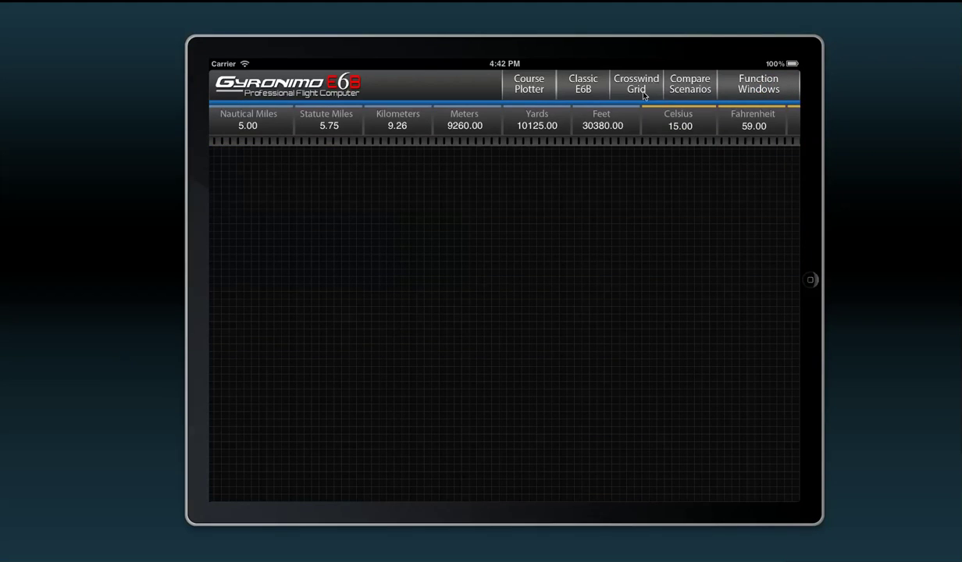
{"action": "left_click", "coordinate": [638, 87]}
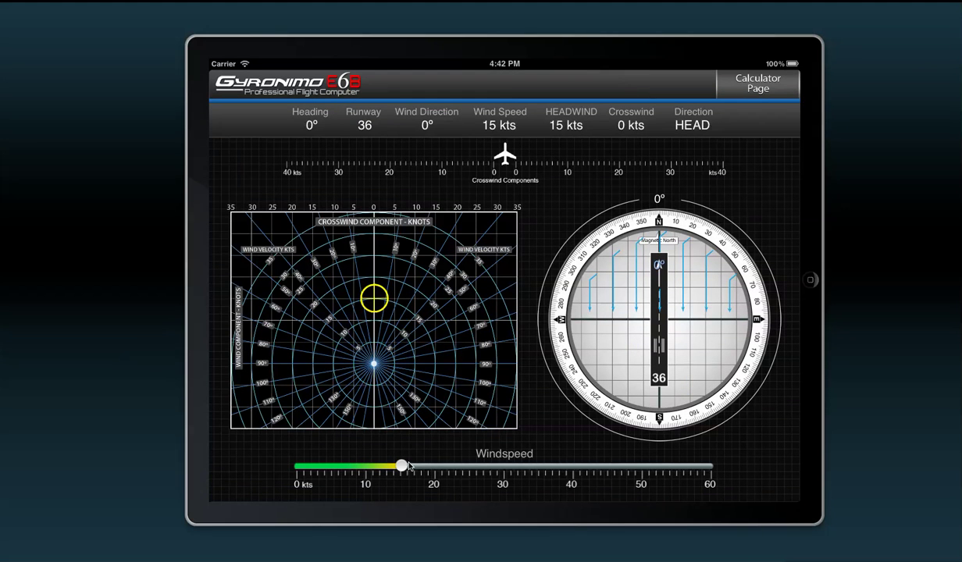
{"action": "mouse_move", "coordinate": [408, 466]}
{"action": "left_mouse_down"}
{"action": "mouse_move", "coordinate": [455, 466]}
{"action": "mouse_move", "coordinate": [446, 471]}
{"action": "left_mouse_up"}
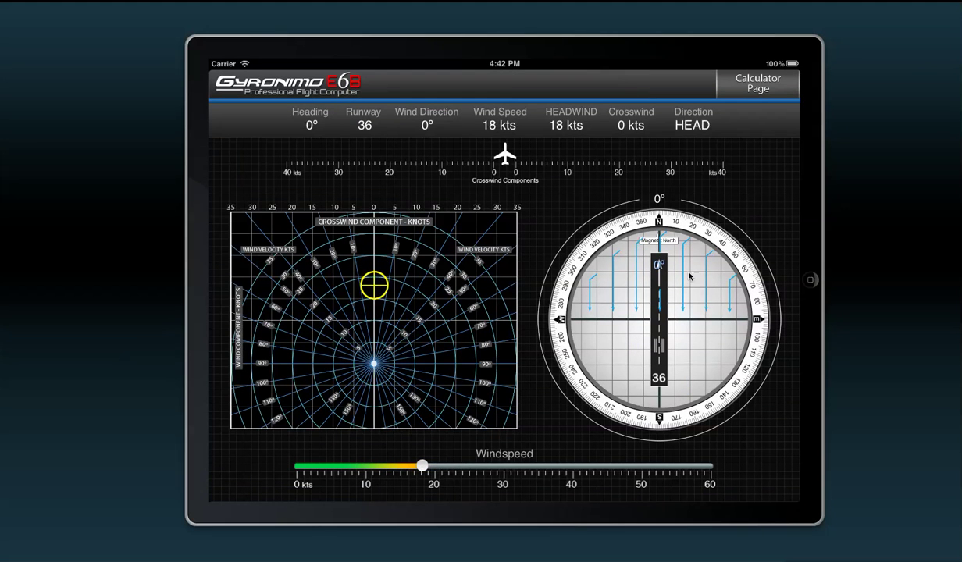
{"action": "left_click_drag", "start_coordinate": [688, 276], "coordinate": [719, 284]}
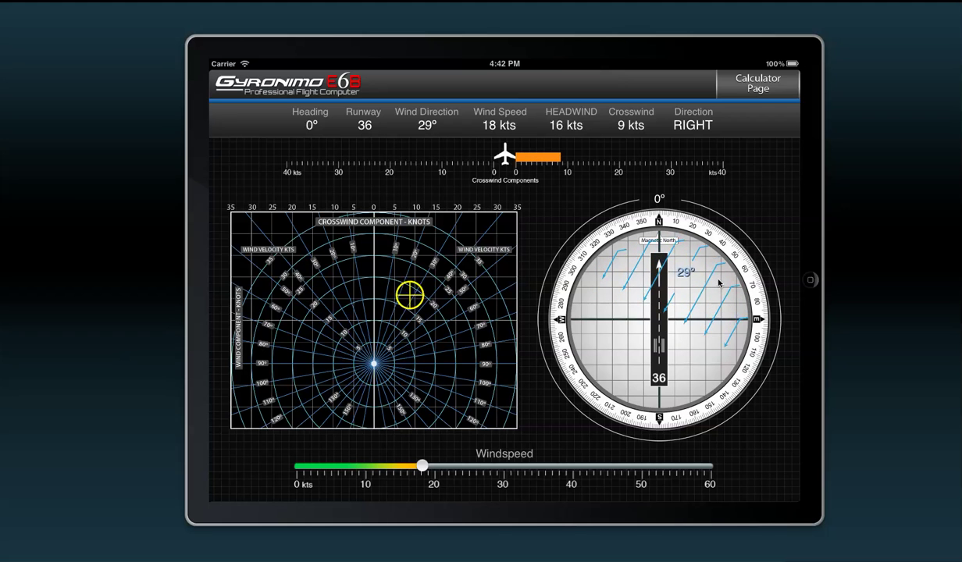
{"action": "left_click_drag", "start_coordinate": [661, 198], "coordinate": [744, 234]}
{"action": "left_click_drag", "start_coordinate": [430, 478], "coordinate": [456, 474]}
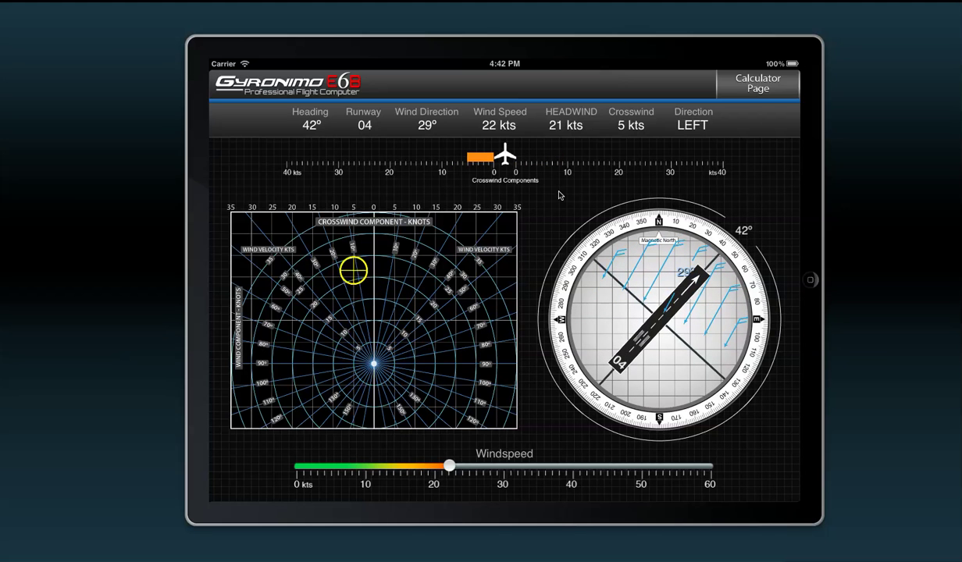
- Set the crosswind case to a 28° runway heading with wind from 339° at 26 kts
{"action": "mouse_move", "coordinate": [705, 295]}
{"action": "left_mouse_down"}
{"action": "mouse_move", "coordinate": [662, 269]}
{"action": "mouse_move", "coordinate": [741, 332]}
{"action": "mouse_move", "coordinate": [688, 284]}
{"action": "mouse_move", "coordinate": [693, 353]}
{"action": "mouse_move", "coordinate": [673, 367]}
{"action": "mouse_move", "coordinate": [701, 341]}
{"action": "mouse_move", "coordinate": [675, 292]}
{"action": "mouse_move", "coordinate": [689, 328]}
{"action": "mouse_move", "coordinate": [663, 357]}
{"action": "mouse_move", "coordinate": [697, 306]}
{"action": "mouse_move", "coordinate": [688, 290]}
{"action": "left_mouse_up"}
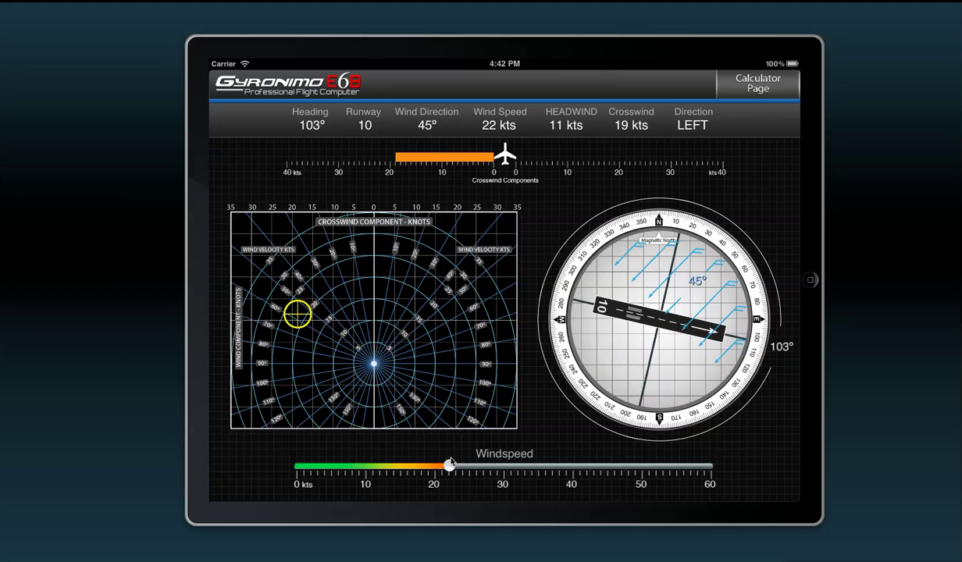
{"action": "mouse_move", "coordinate": [449, 466]}
{"action": "left_mouse_down"}
{"action": "mouse_move", "coordinate": [533, 469]}
{"action": "mouse_move", "coordinate": [485, 468]}
{"action": "left_mouse_up"}
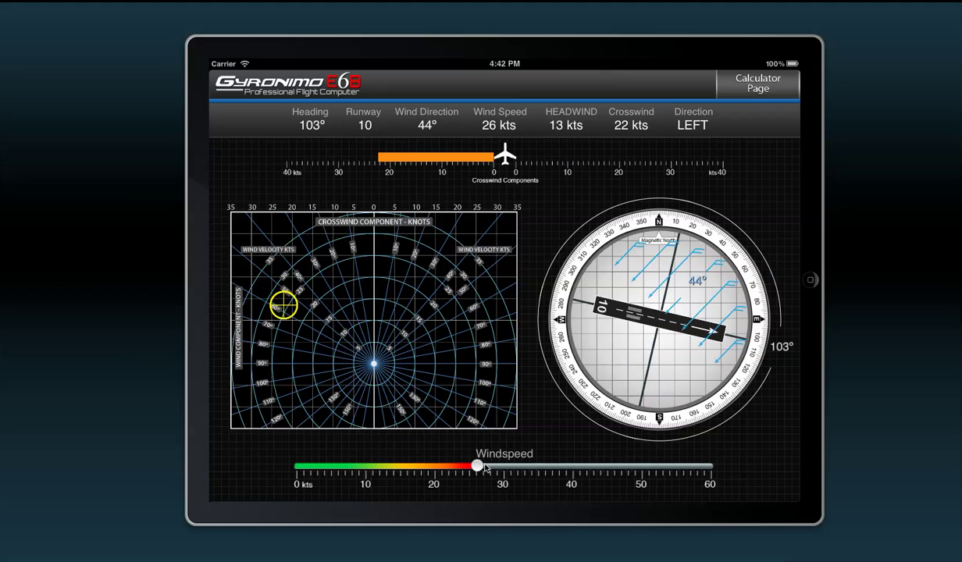
{"action": "mouse_move", "coordinate": [777, 353]}
{"action": "left_mouse_down"}
{"action": "mouse_move", "coordinate": [769, 266]}
{"action": "mouse_move", "coordinate": [722, 212]}
{"action": "left_mouse_up"}
{"action": "mouse_move", "coordinate": [704, 316]}
{"action": "left_mouse_down"}
{"action": "mouse_move", "coordinate": [703, 292]}
{"action": "mouse_move", "coordinate": [681, 275]}
{"action": "left_mouse_up"}
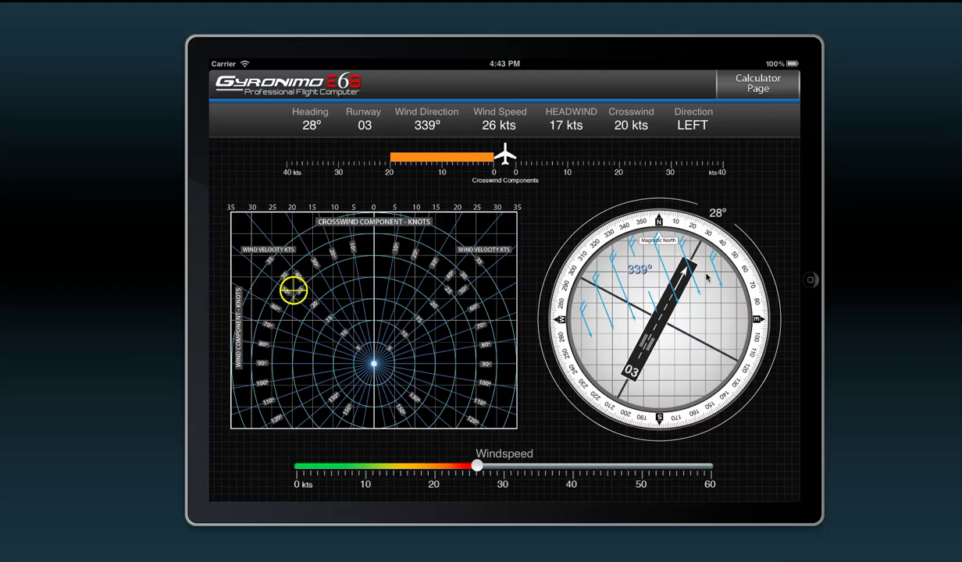
- Return to the calculator page, view the Classic E6B, and close it
{"action": "left_click", "coordinate": [762, 88]}
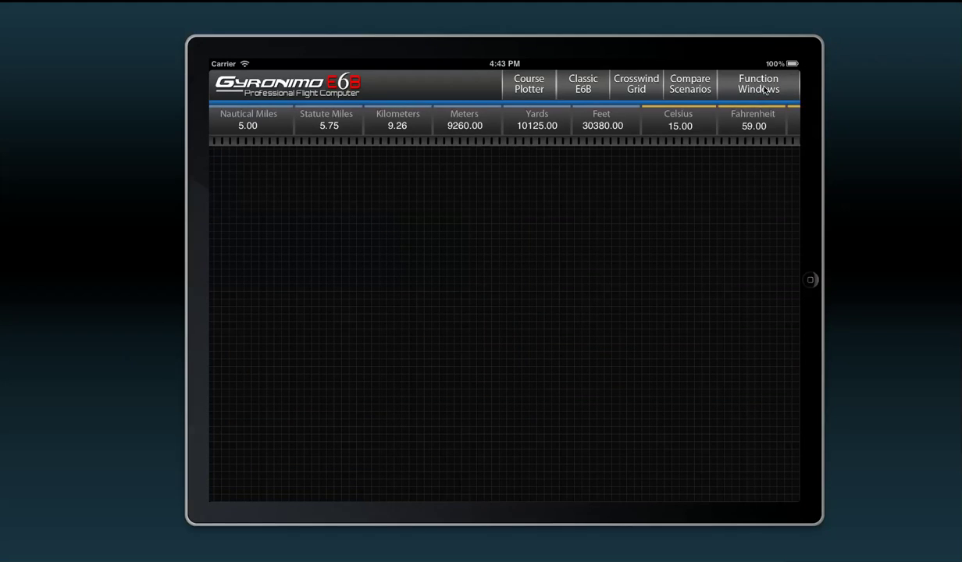
{"action": "left_click", "coordinate": [581, 86]}
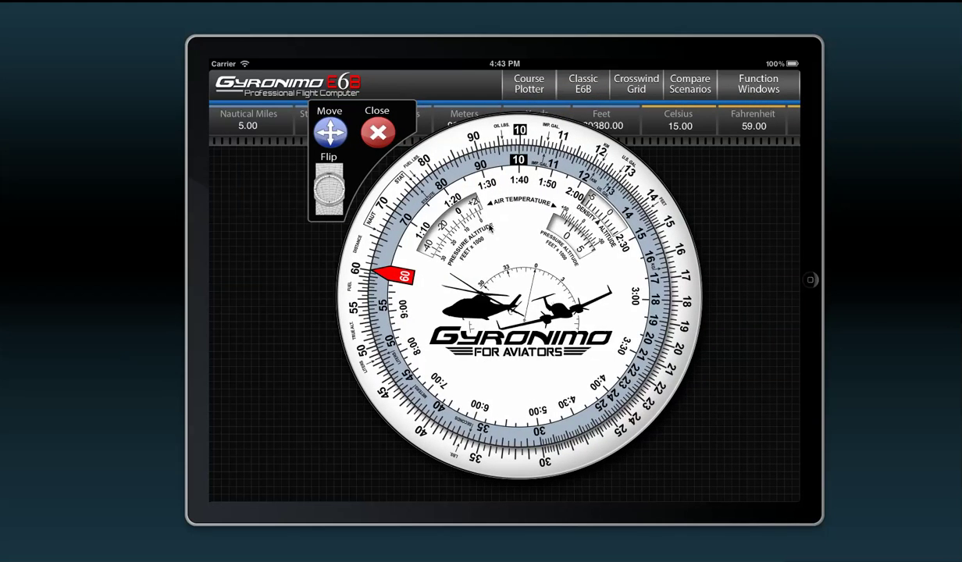
{"action": "left_click_drag", "start_coordinate": [482, 234], "coordinate": [511, 219]}
{"action": "left_click", "coordinate": [373, 129]}
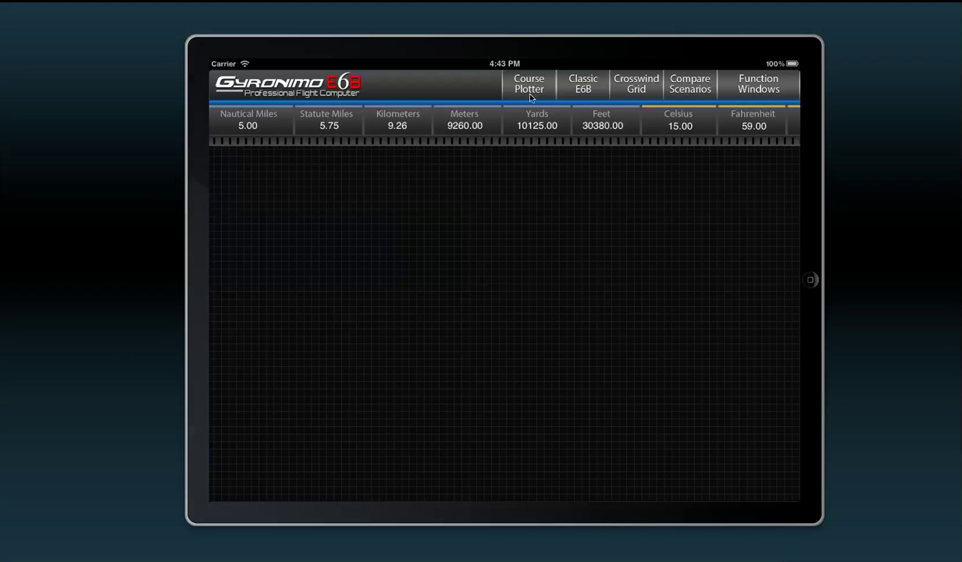
- Open the Point of Safe Return and Fuel Calculations function windows
{"action": "left_click", "coordinate": [730, 88]}
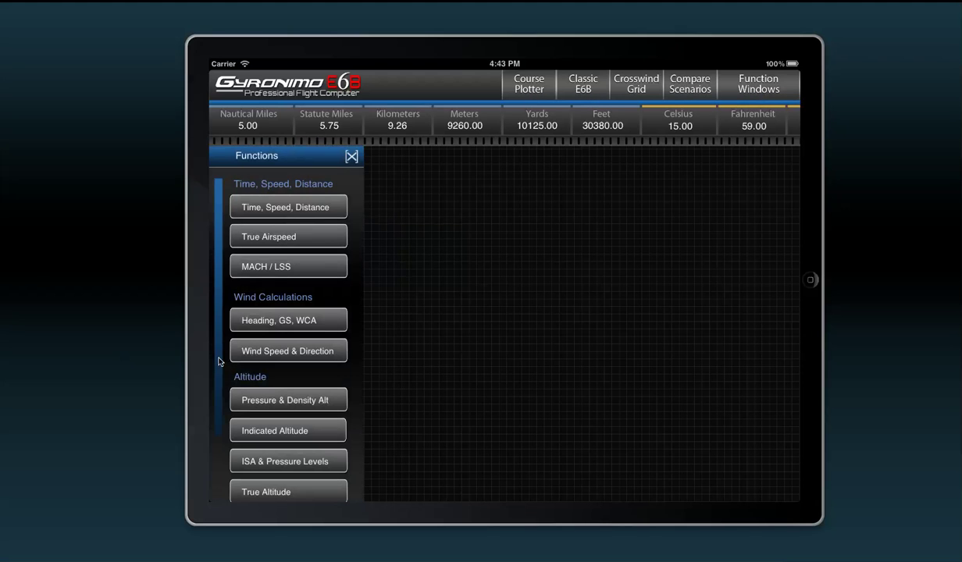
{"action": "scroll", "coordinate": [218, 361], "scroll_direction": "down", "scroll_amount": 10}
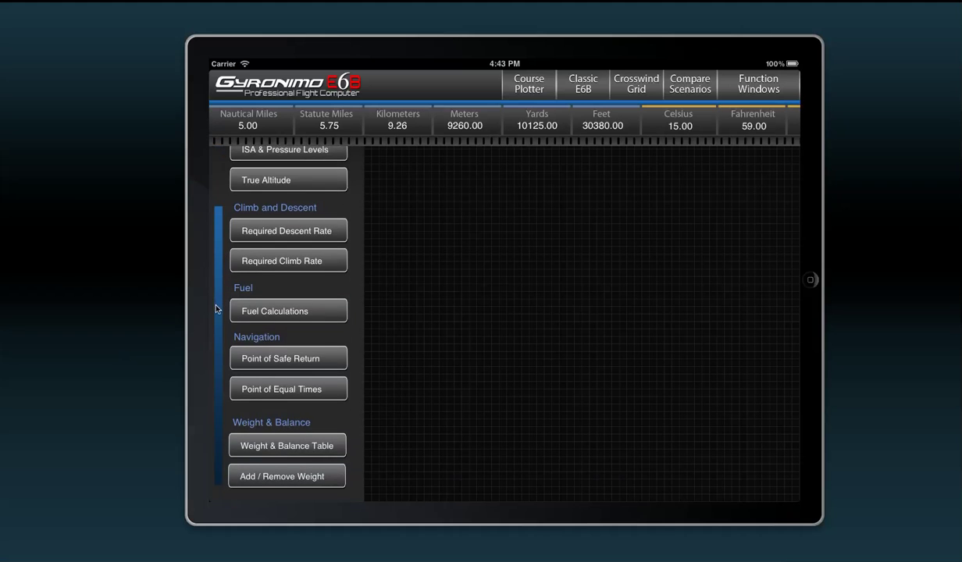
{"action": "left_click_drag", "start_coordinate": [217, 309], "coordinate": [218, 254]}
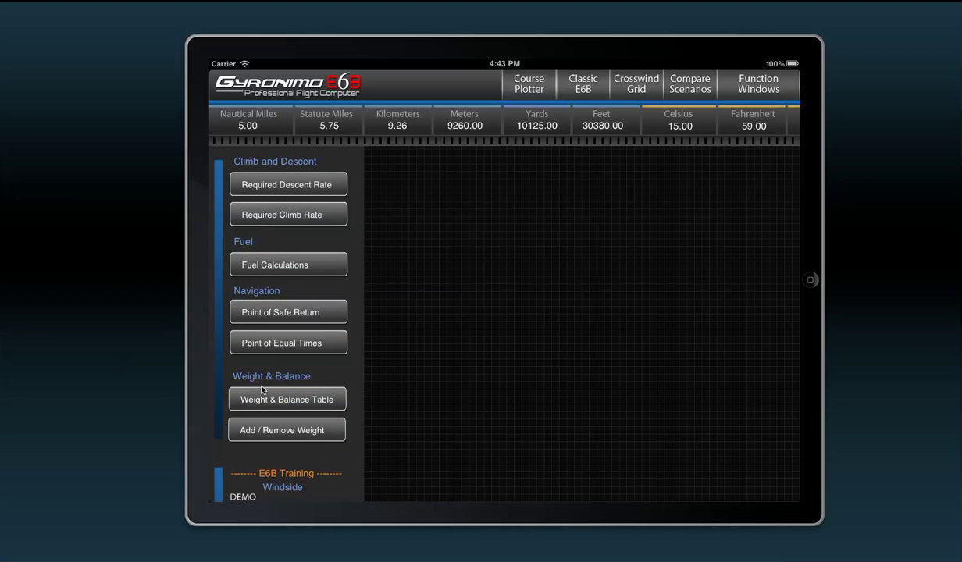
{"action": "left_click_drag", "start_coordinate": [218, 219], "coordinate": [220, 211]}
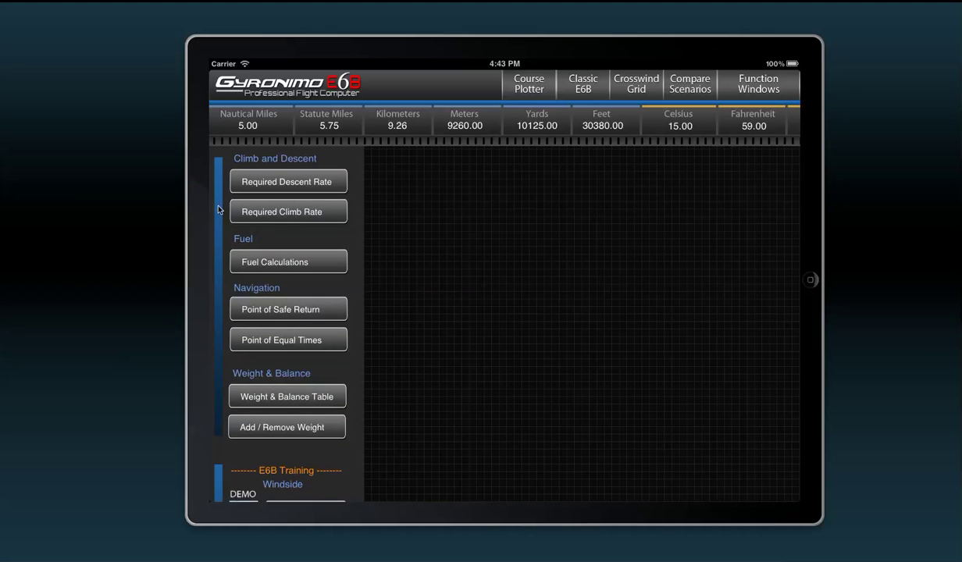
{"action": "left_click", "coordinate": [288, 305]}
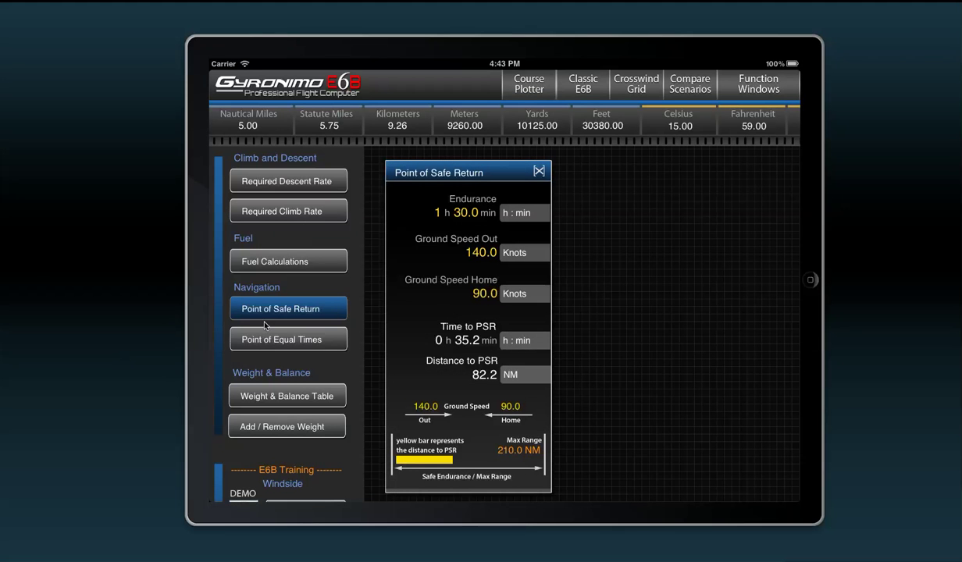
{"action": "left_click", "coordinate": [280, 268]}
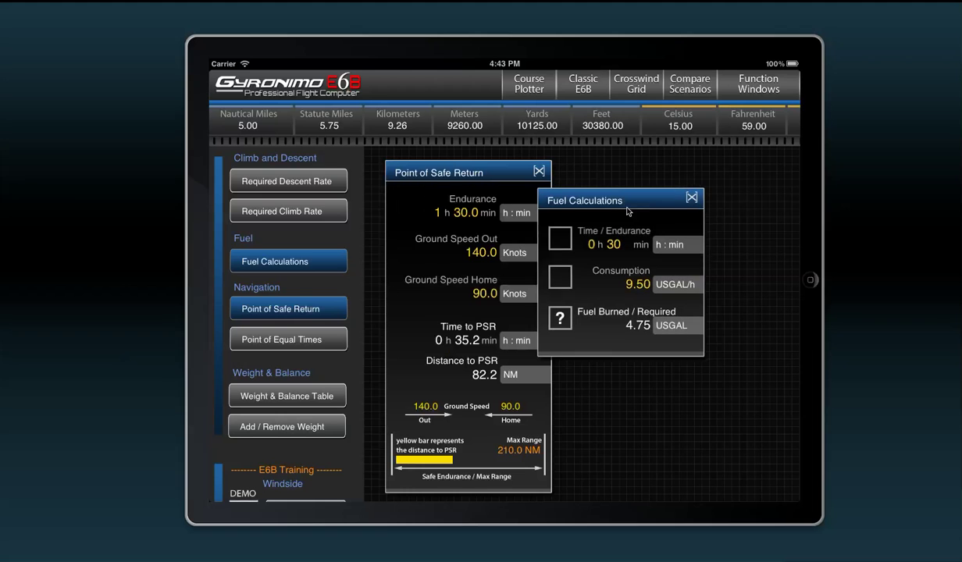
- Arrange the Point of Safe Return and Fuel Calculations windows side by side without overlap
{"action": "left_click", "coordinate": [209, 170]}
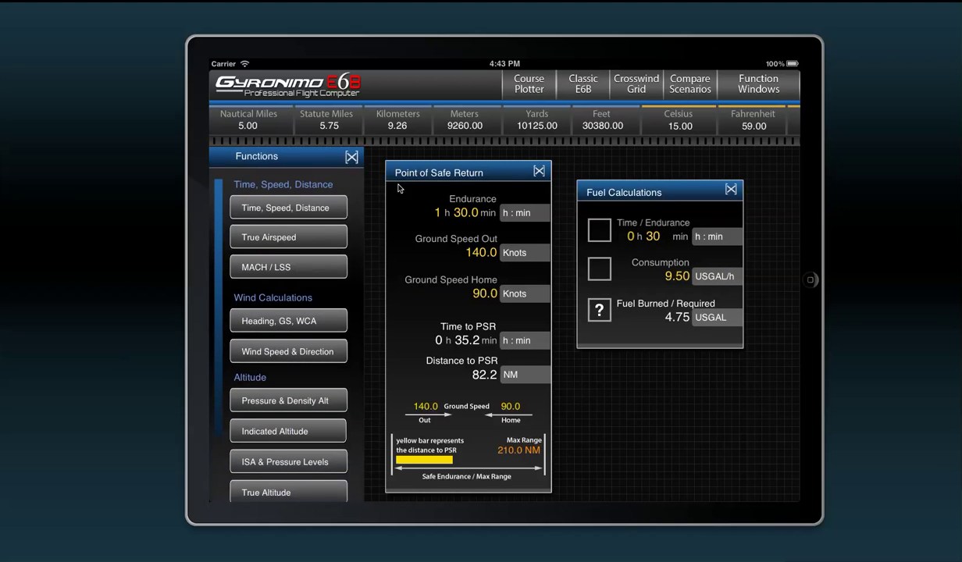
{"action": "left_click_drag", "start_coordinate": [662, 201], "coordinate": [627, 185]}
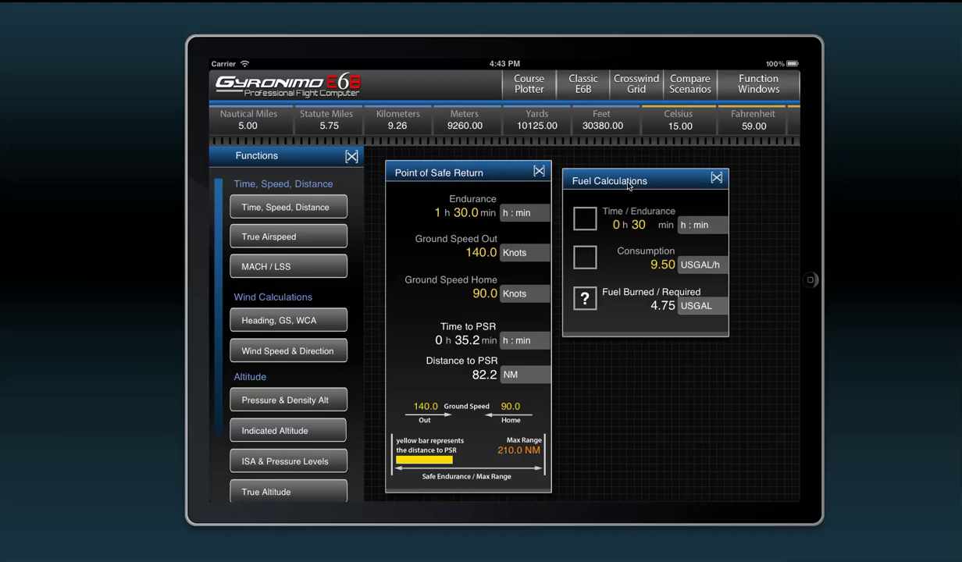
{"action": "left_click_drag", "start_coordinate": [447, 172], "coordinate": [439, 168]}
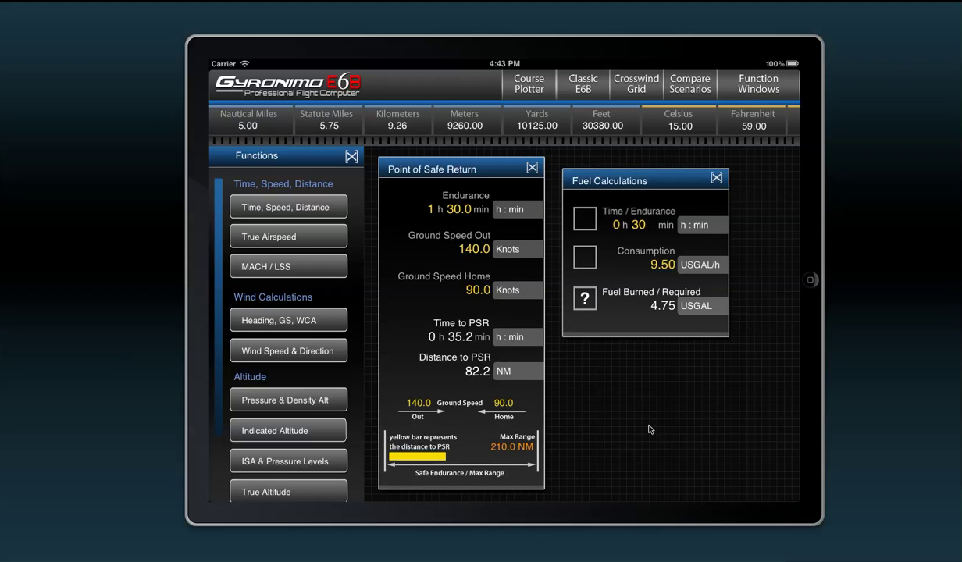
- Open the MACH / LSS function window and place it below Fuel Calculations
{"action": "left_click", "coordinate": [254, 266]}
{"action": "left_click_drag", "start_coordinate": [466, 224], "coordinate": [617, 408]}
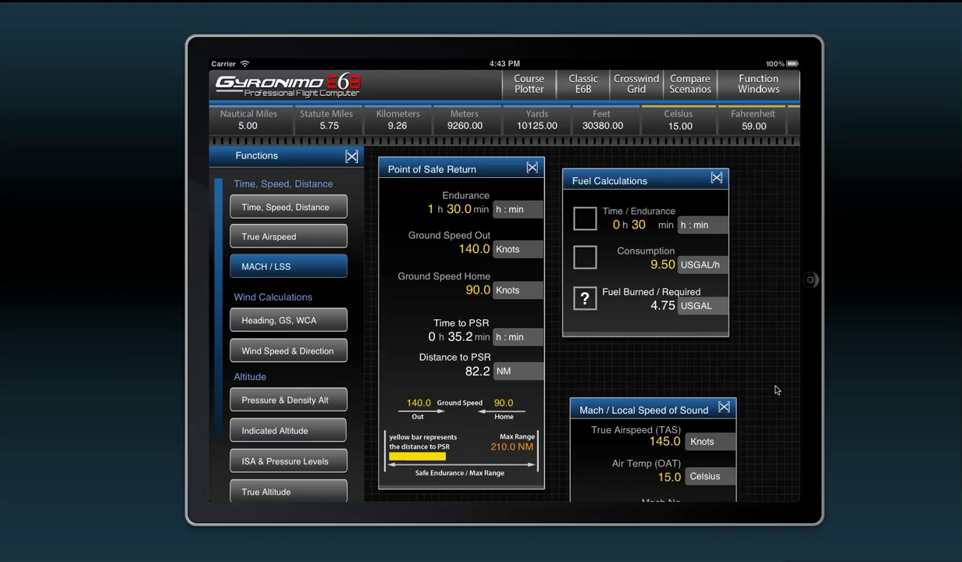
{"action": "left_click_drag", "start_coordinate": [774, 386], "coordinate": [759, 296]}
{"action": "left_click_drag", "start_coordinate": [769, 413], "coordinate": [763, 388]}
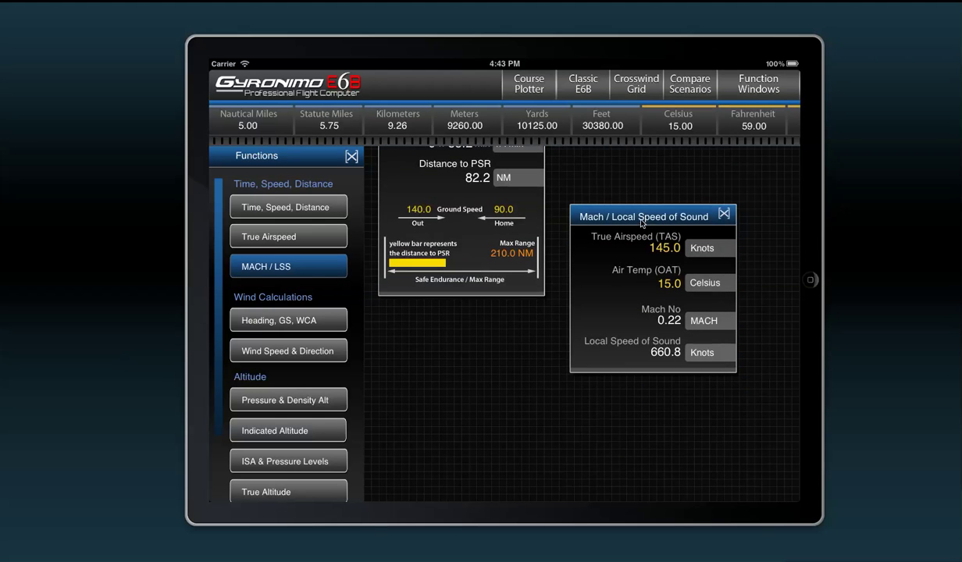
{"action": "left_click_drag", "start_coordinate": [628, 213], "coordinate": [638, 235]}
- Add the Heading, GS, WCA window below Point of Safe Return and the Wind Speed & Direction window below Mach / Local Speed of Sound
{"action": "left_click", "coordinate": [281, 320]}
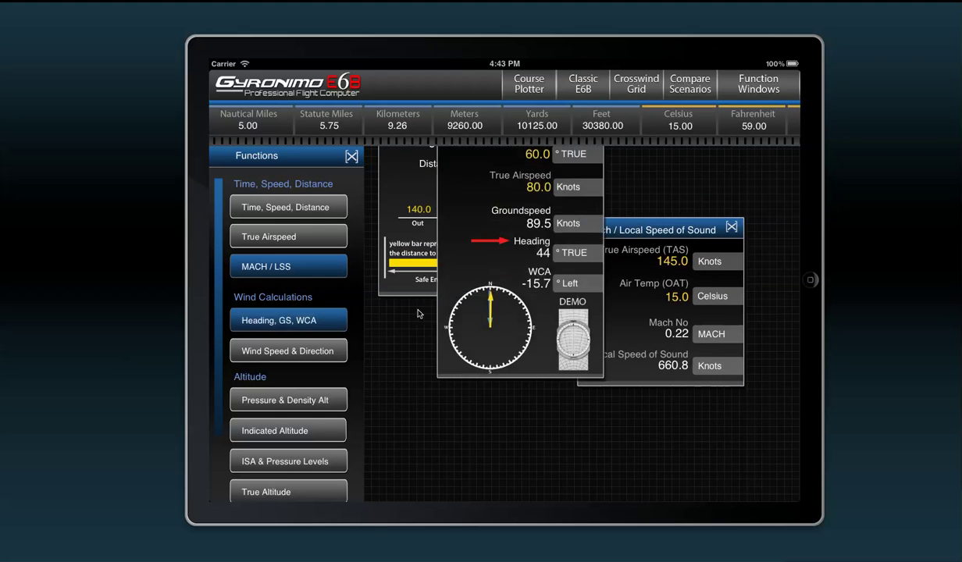
{"action": "left_click_drag", "start_coordinate": [457, 238], "coordinate": [414, 530]}
{"action": "left_click_drag", "start_coordinate": [443, 356], "coordinate": [404, 363]}
{"action": "left_click_drag", "start_coordinate": [638, 461], "coordinate": [612, 344]}
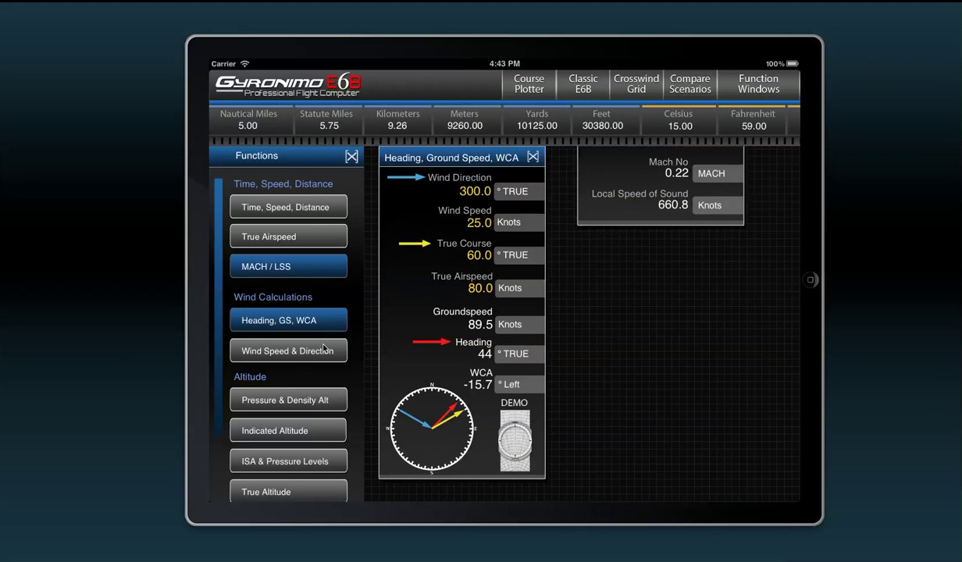
{"action": "left_click", "coordinate": [286, 349]}
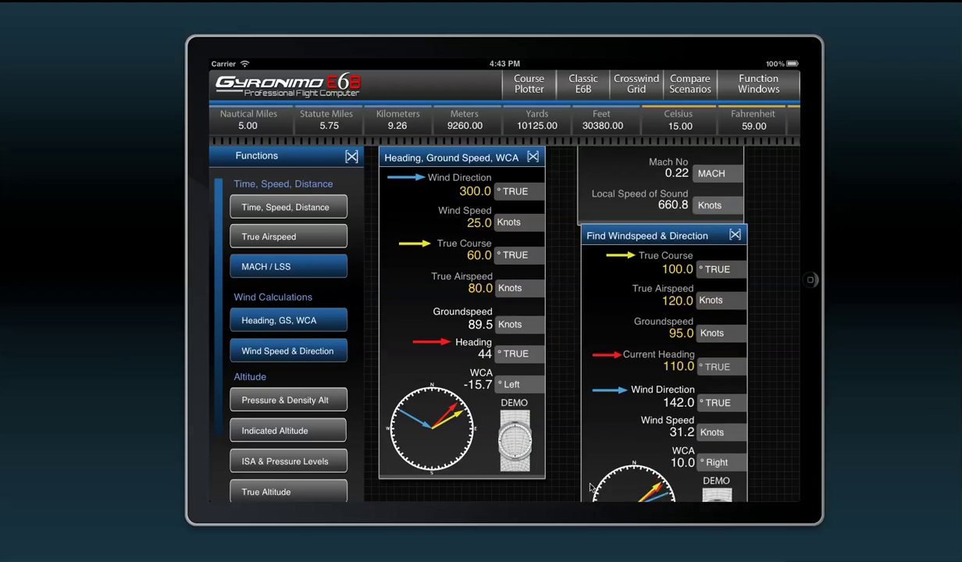
- Close the Functions list and save the current window arrangement as scenario 3
{"action": "left_click", "coordinate": [351, 157]}
{"action": "left_click_drag", "start_coordinate": [382, 159], "coordinate": [248, 180]}
{"action": "left_click_drag", "start_coordinate": [530, 217], "coordinate": [474, 362]}
{"action": "left_click_drag", "start_coordinate": [279, 249], "coordinate": [284, 299]}
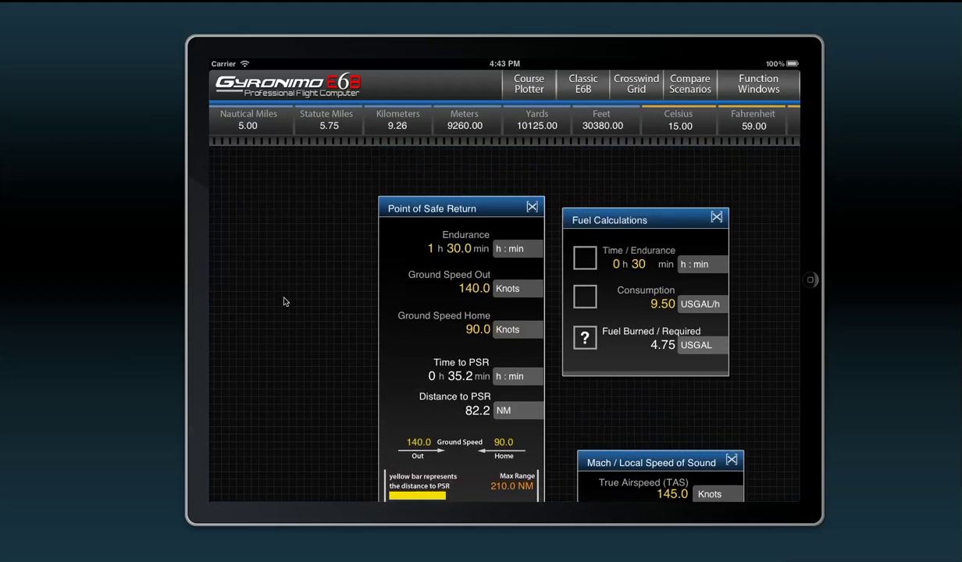
{"action": "left_click", "coordinate": [687, 92]}
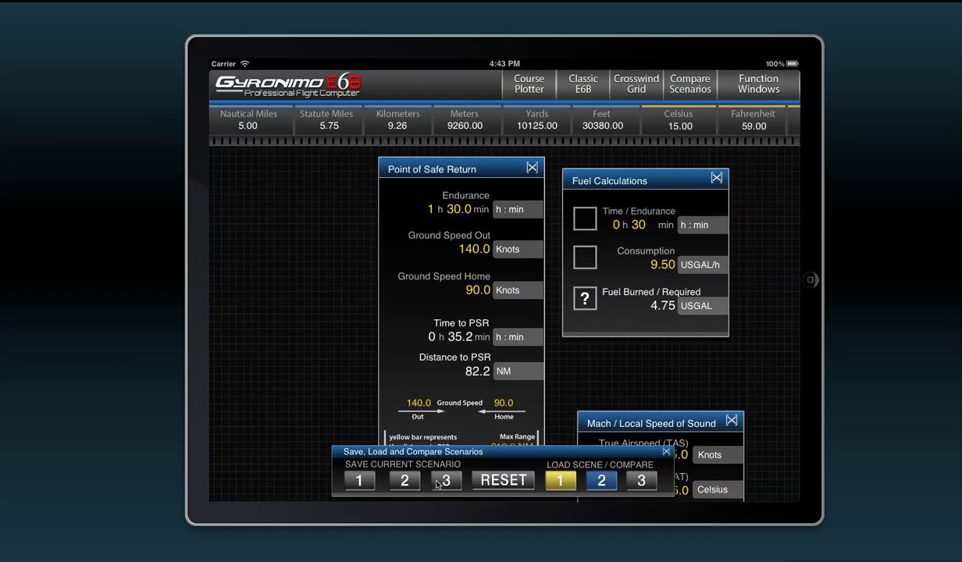
{"action": "left_click", "coordinate": [641, 480]}
- Load scenarios 1, 2 and 3 in turn to compare their function windows
{"action": "left_click", "coordinate": [560, 481]}
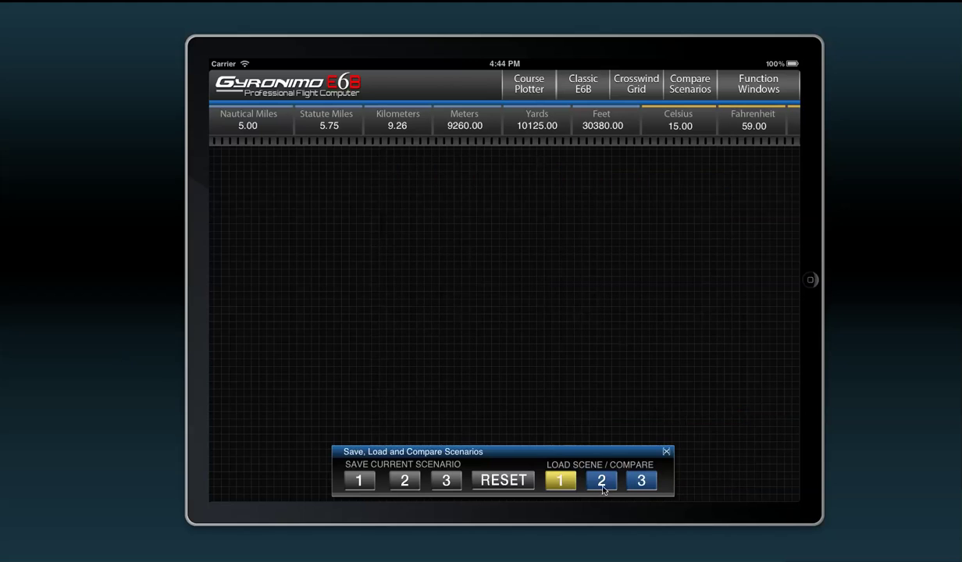
{"action": "left_click", "coordinate": [601, 480]}
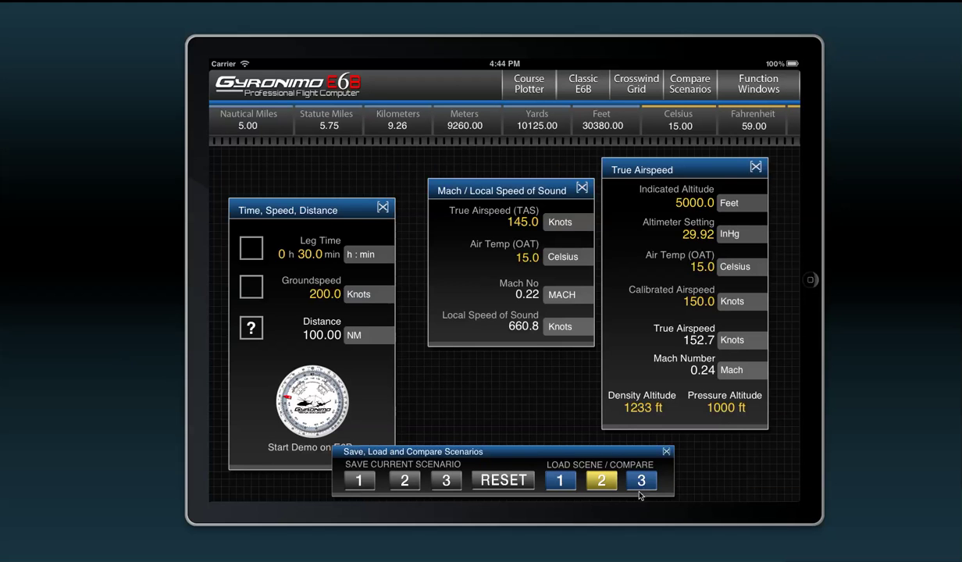
{"action": "left_click_drag", "start_coordinate": [538, 375], "coordinate": [564, 425]}
{"action": "left_click", "coordinate": [640, 479]}
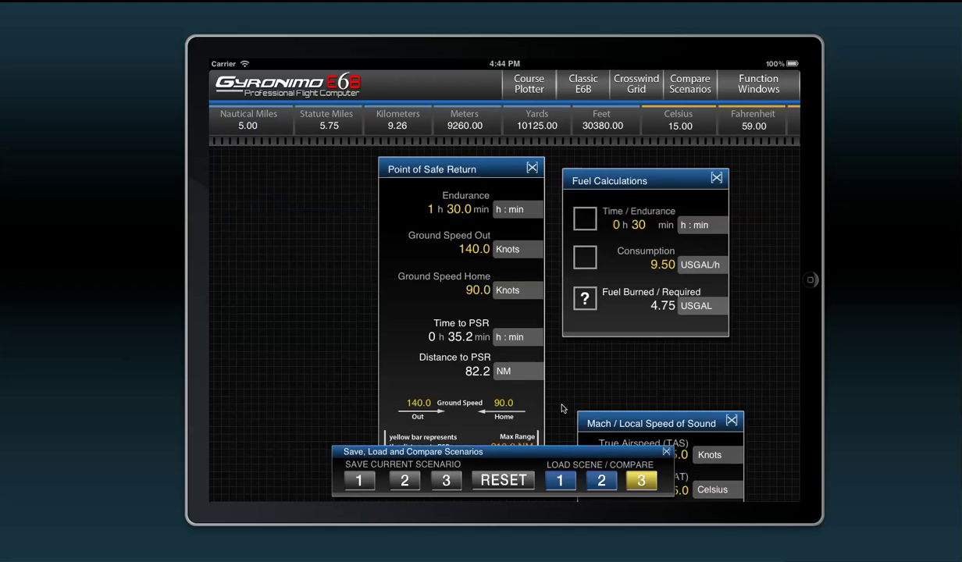
{"action": "left_click_drag", "start_coordinate": [725, 372], "coordinate": [747, 337]}
- Open the Course Plotter
{"action": "left_click", "coordinate": [525, 88]}
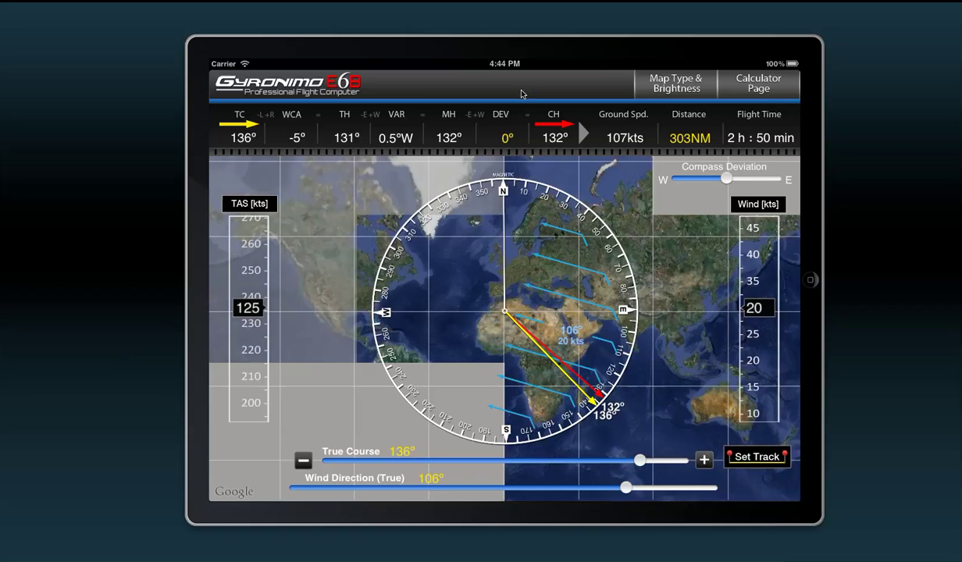